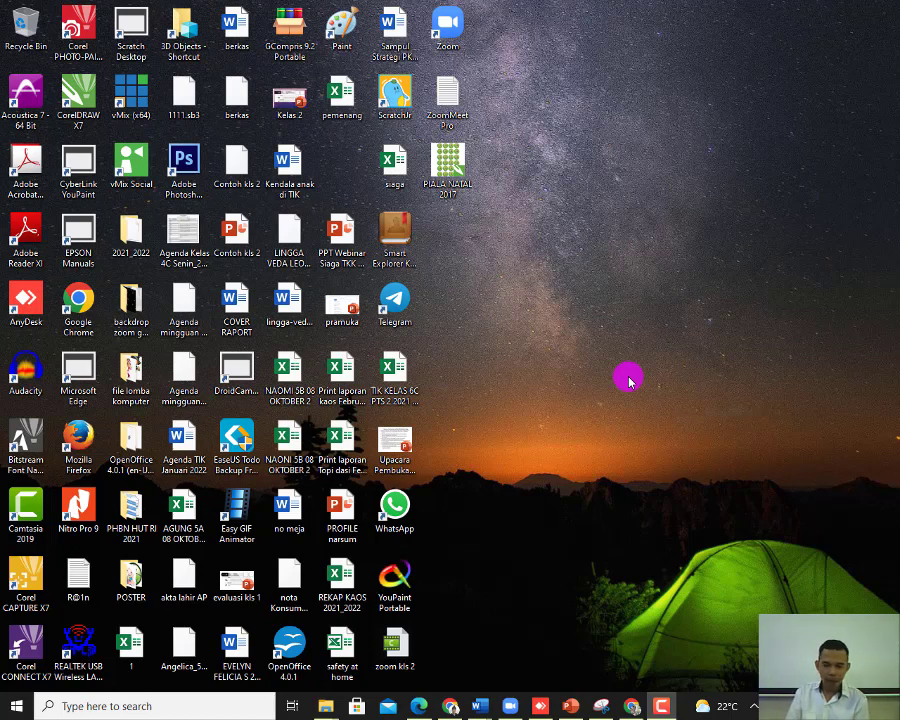
# Step: Launch Microsoft Word from the W section of the Windows Start menu app list
pyautogui.click(662, 706)
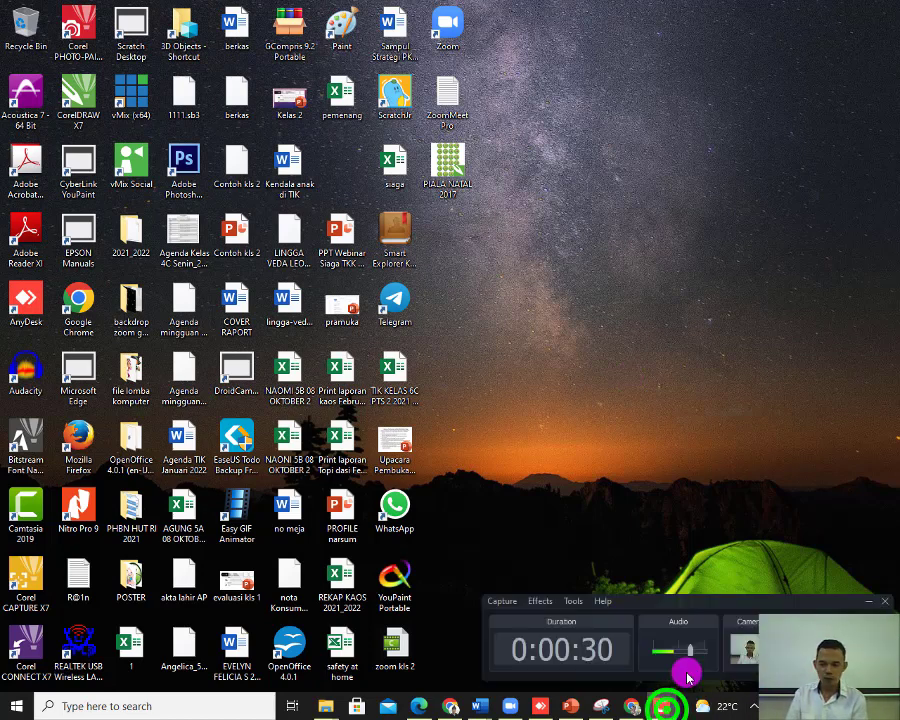
pyautogui.click(869, 601)
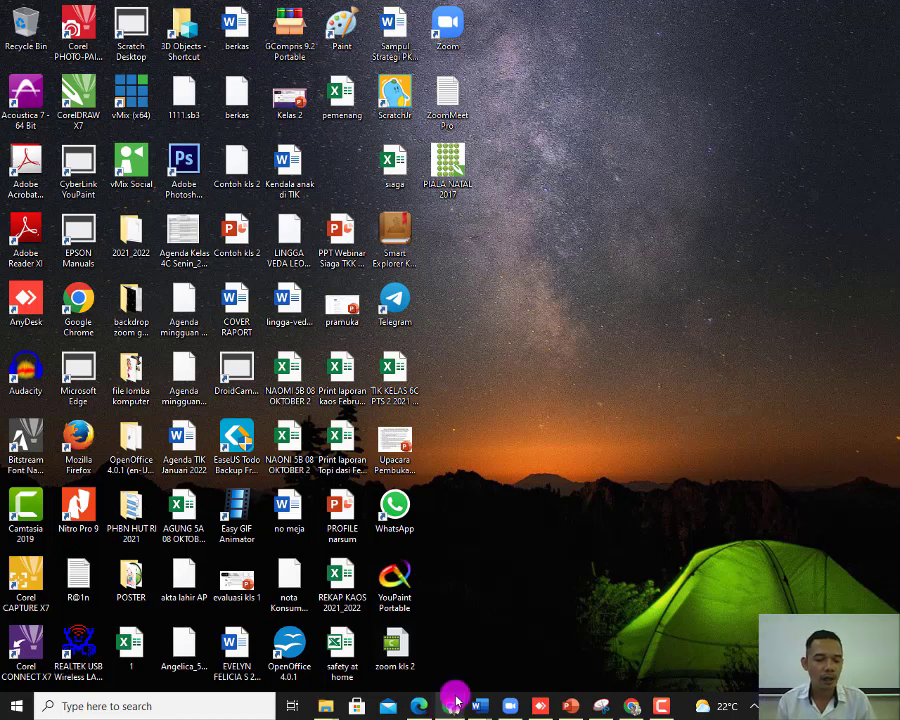
pyautogui.click(20, 704)
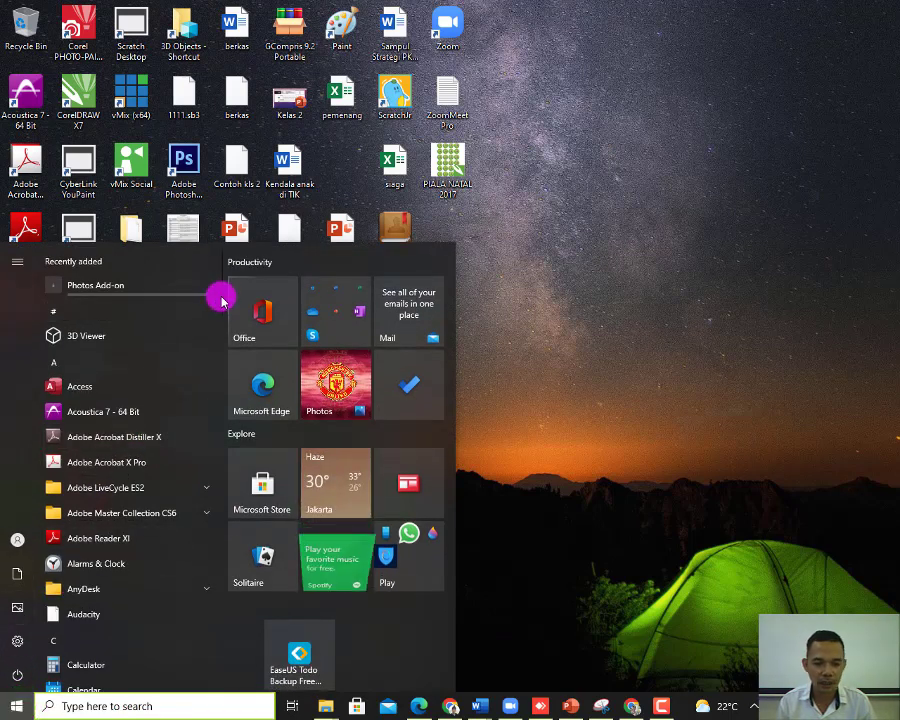
pyautogui.moveTo(217, 296); pyautogui.dragTo(221, 663)
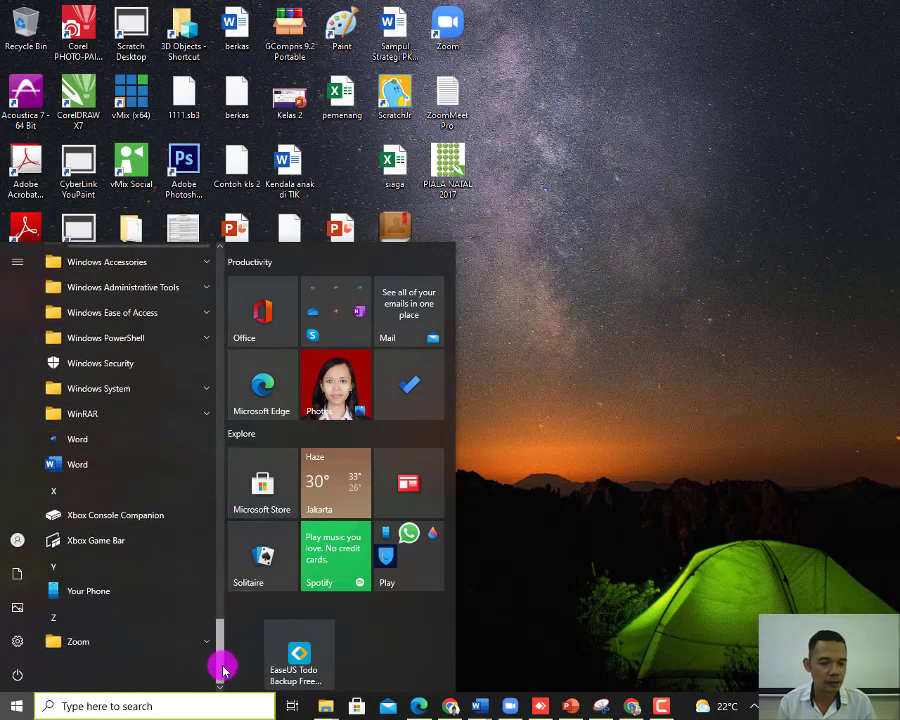
pyautogui.click(112, 461)
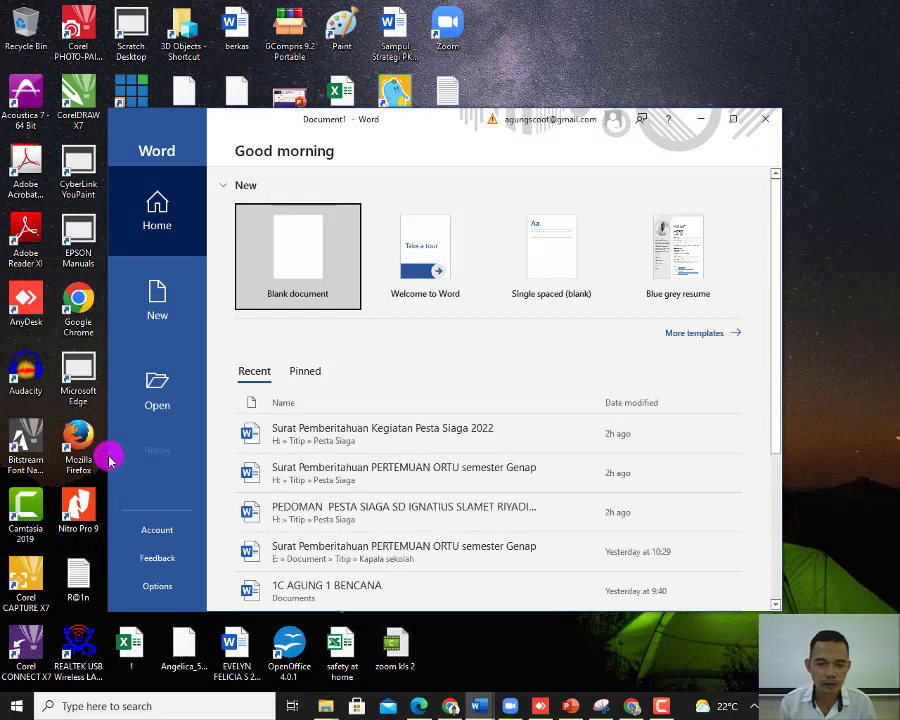
# Step: Create a new blank document and maximize the Word window
pyautogui.click(311, 246)
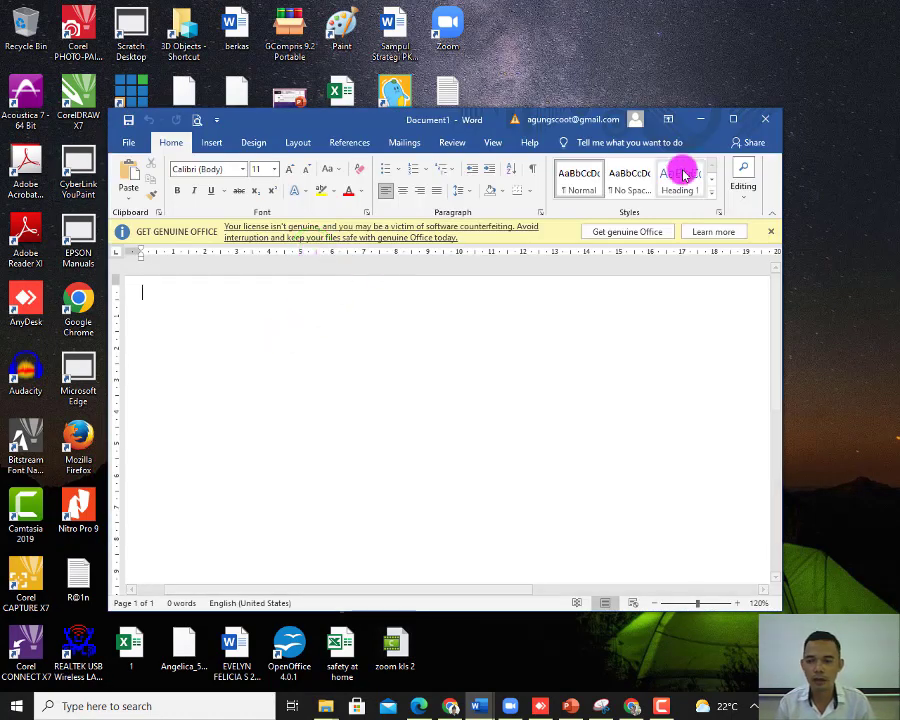
pyautogui.click(731, 121)
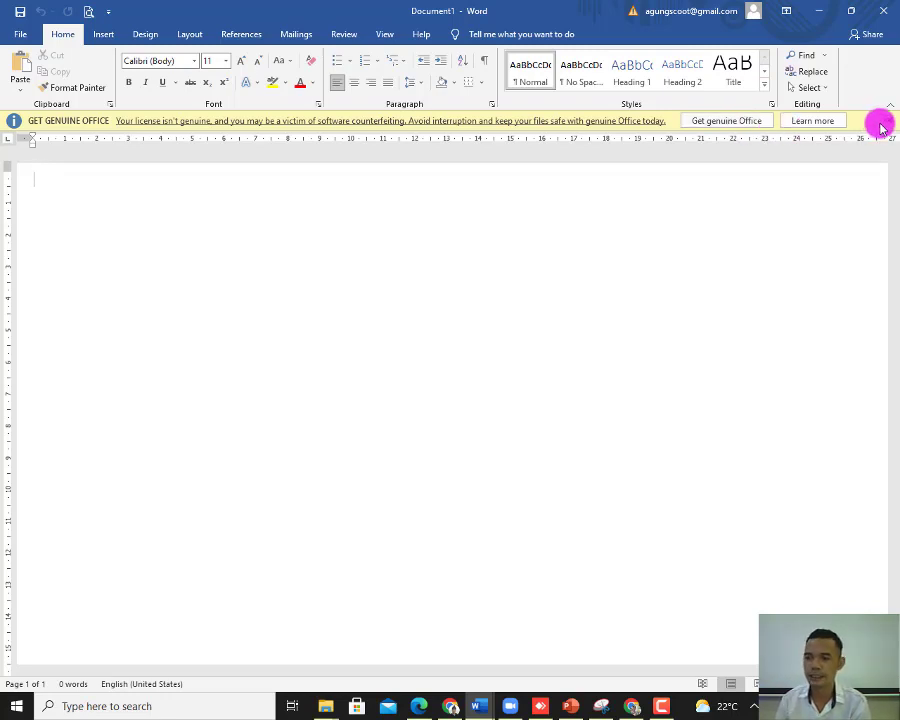
# Step: Dismiss the Genuine Office banner and set the page to A4 portrait
pyautogui.click(889, 120)
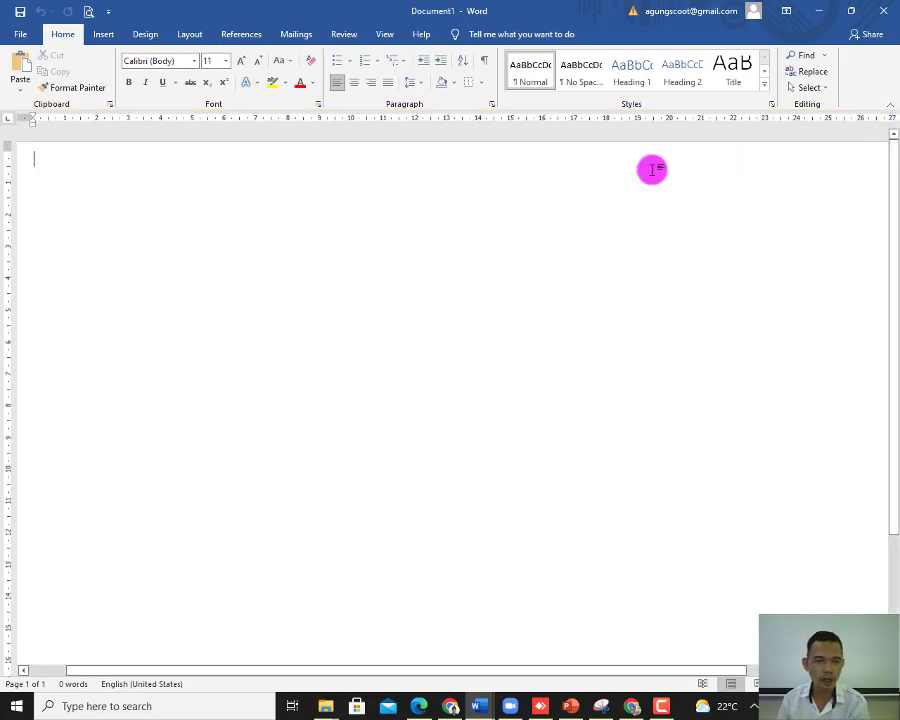
pyautogui.click(178, 36)
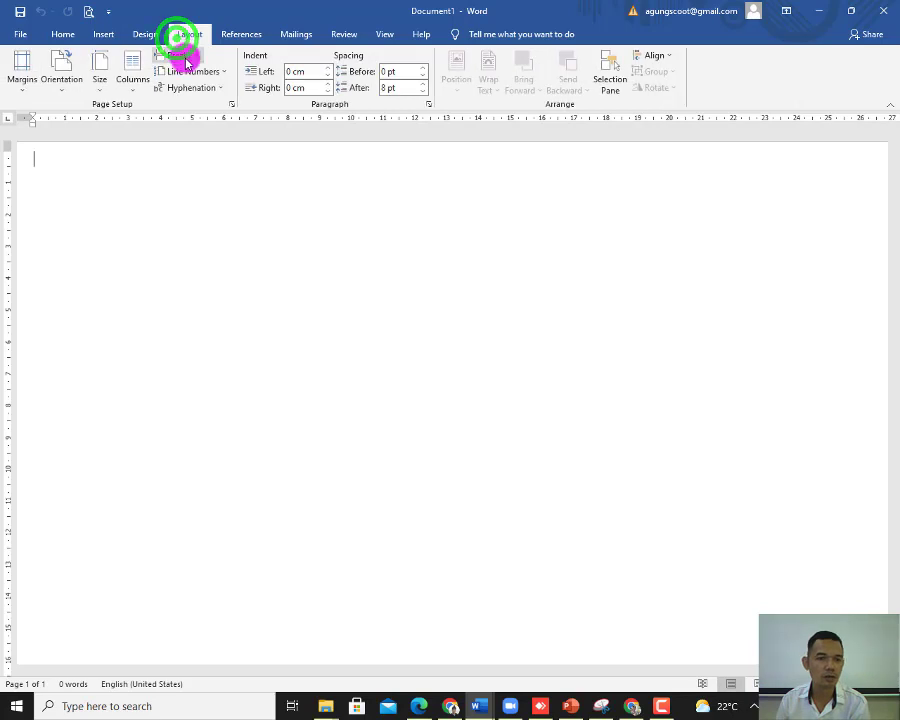
pyautogui.click(102, 78)
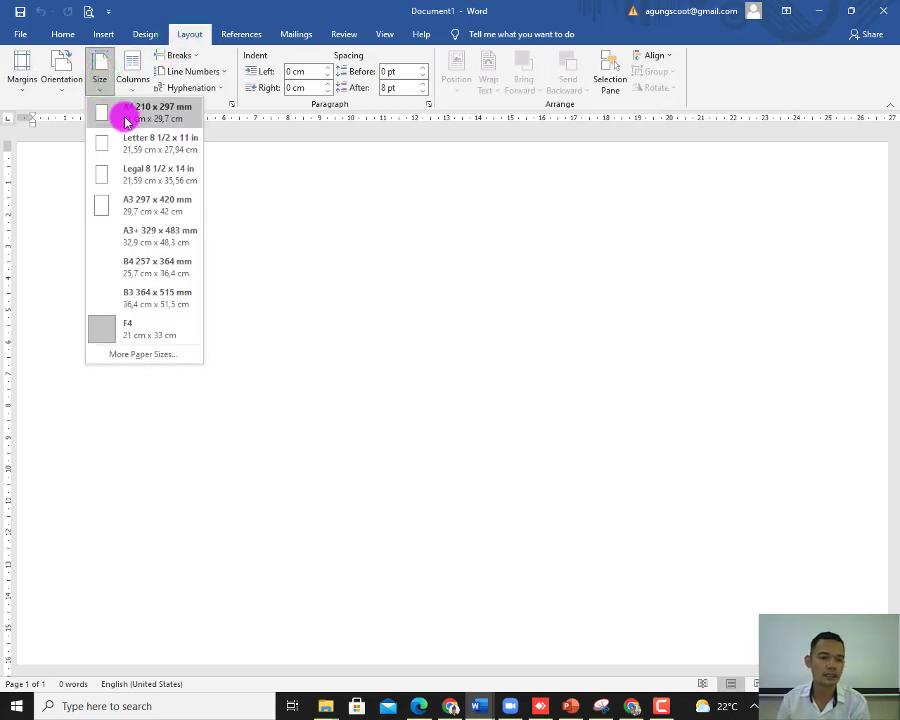
pyautogui.click(124, 112)
pyautogui.click(64, 70)
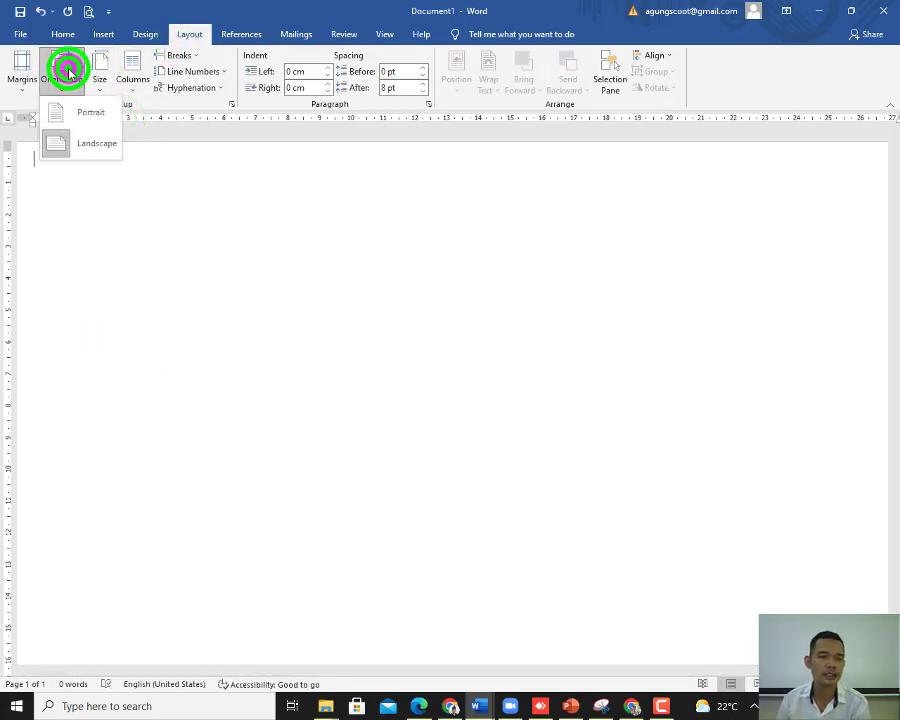
pyautogui.click(77, 116)
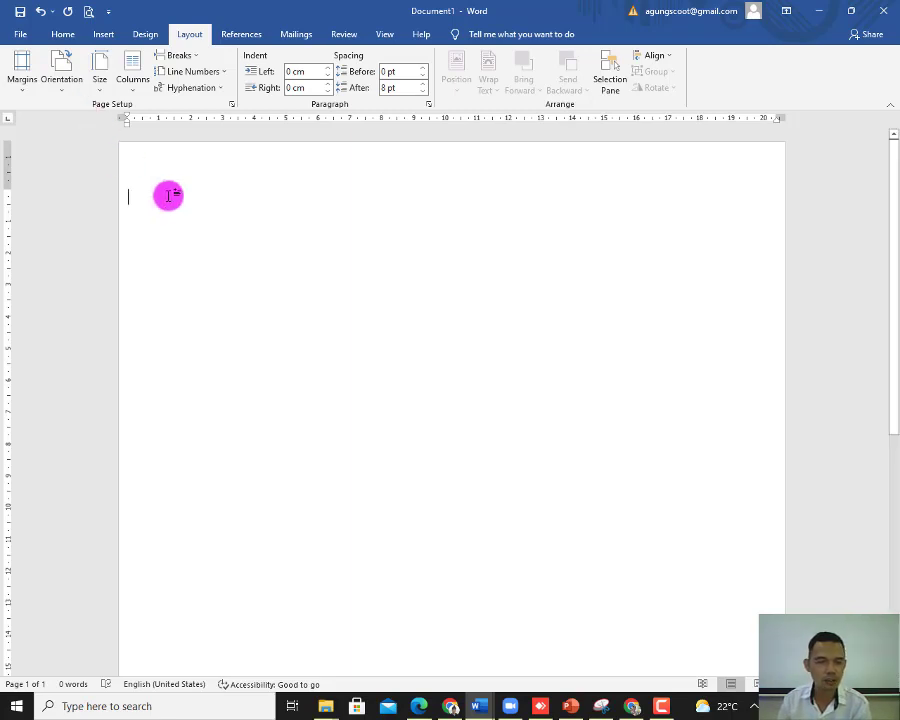
# Step: Apply Normal page margins of 2.54 cm on every side
pyautogui.click(28, 80)
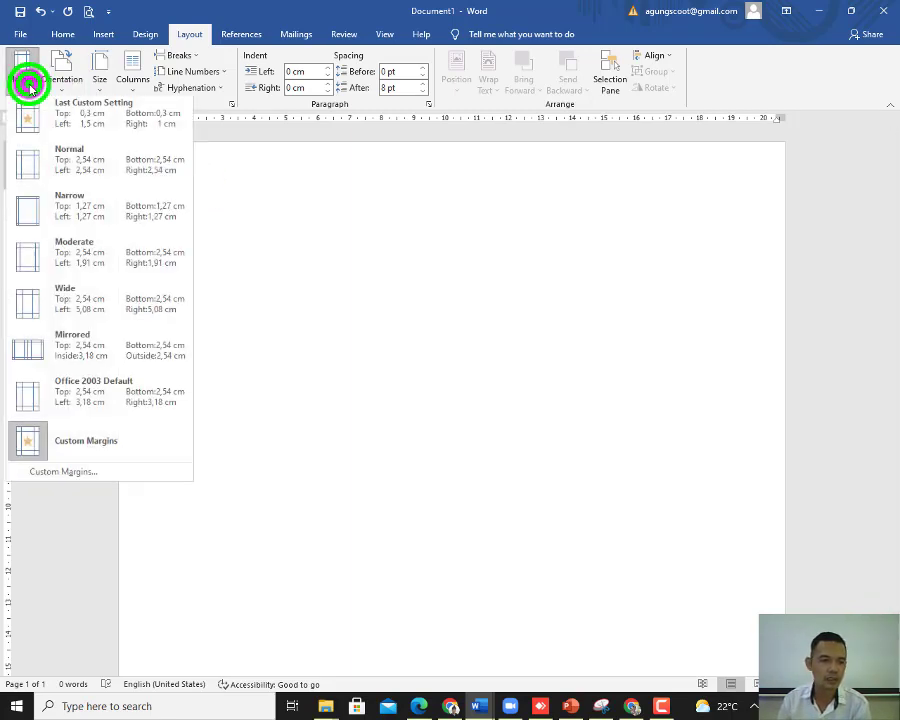
pyautogui.click(60, 167)
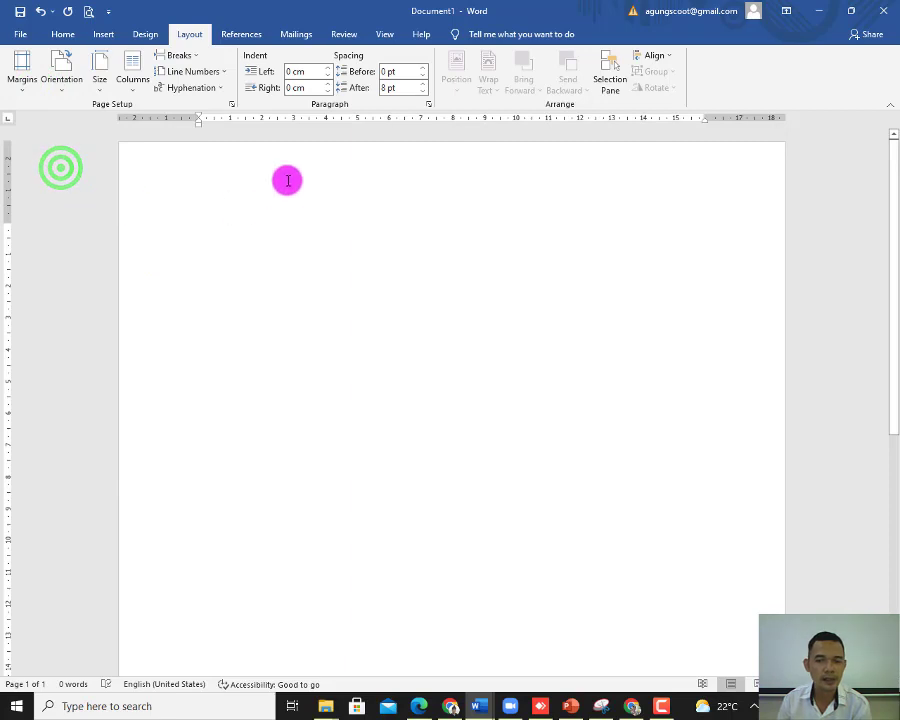
pyautogui.click(63, 34)
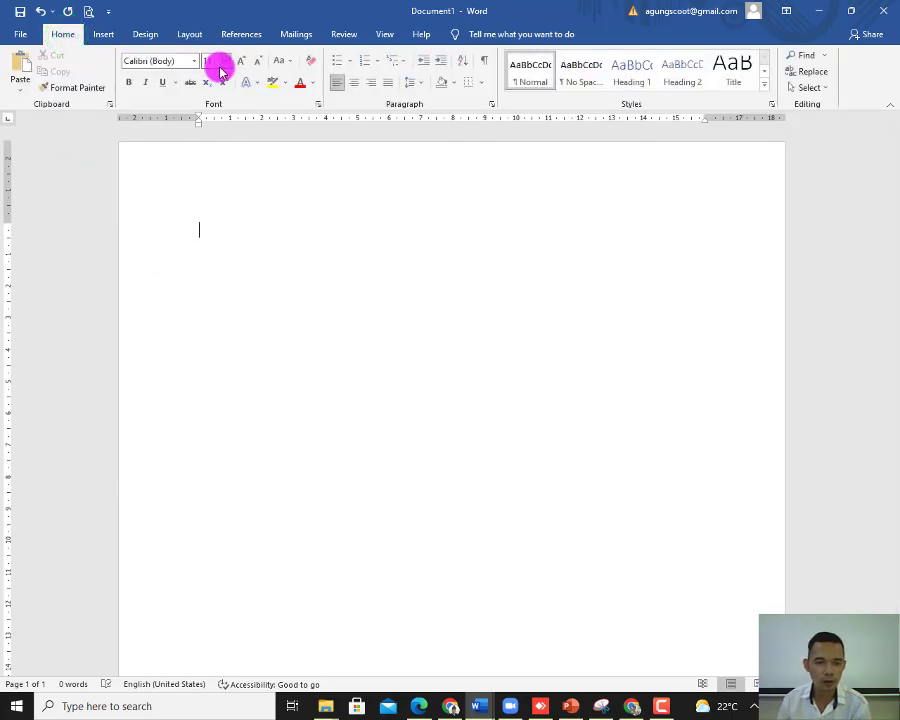
# Step: Type the bold, centred 22-pt title 'BENCANA ALAM DAN PENYEBABNYA' and start a new line
pyautogui.click(224, 61)
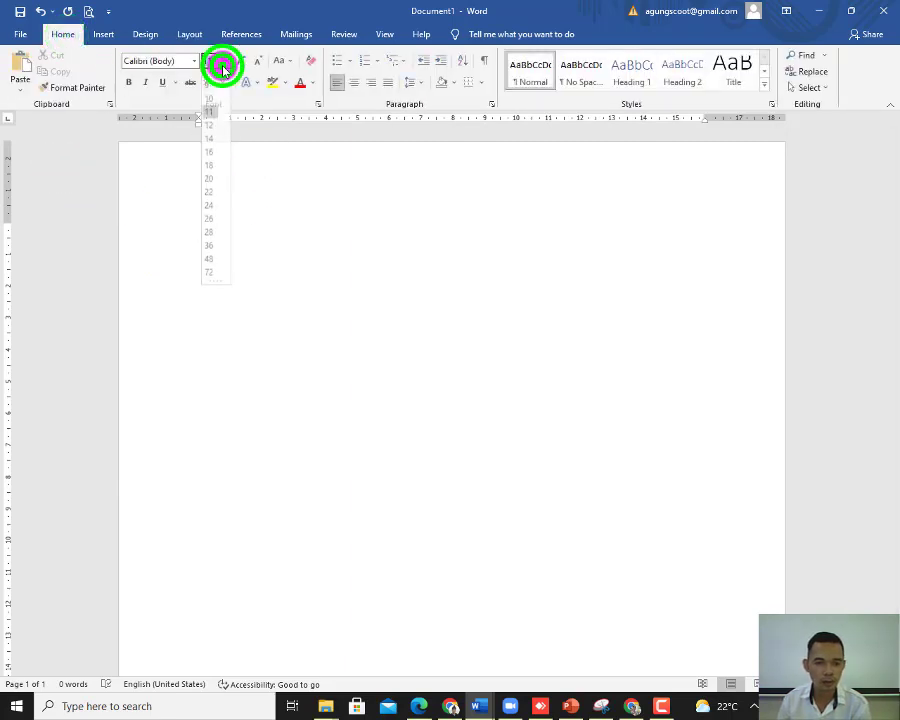
pyautogui.click(212, 199)
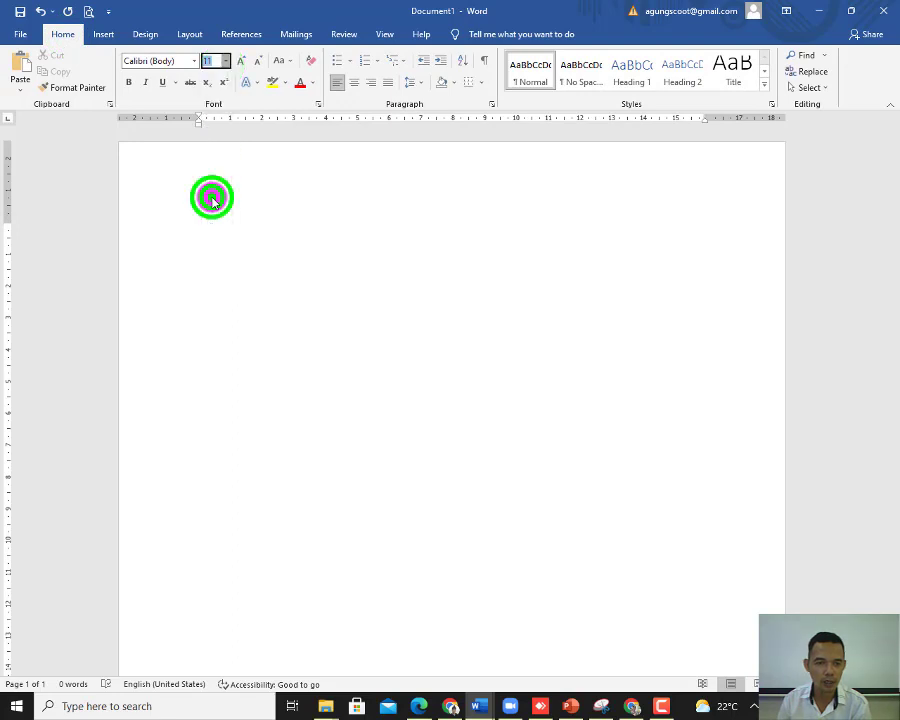
pyautogui.click(130, 82)
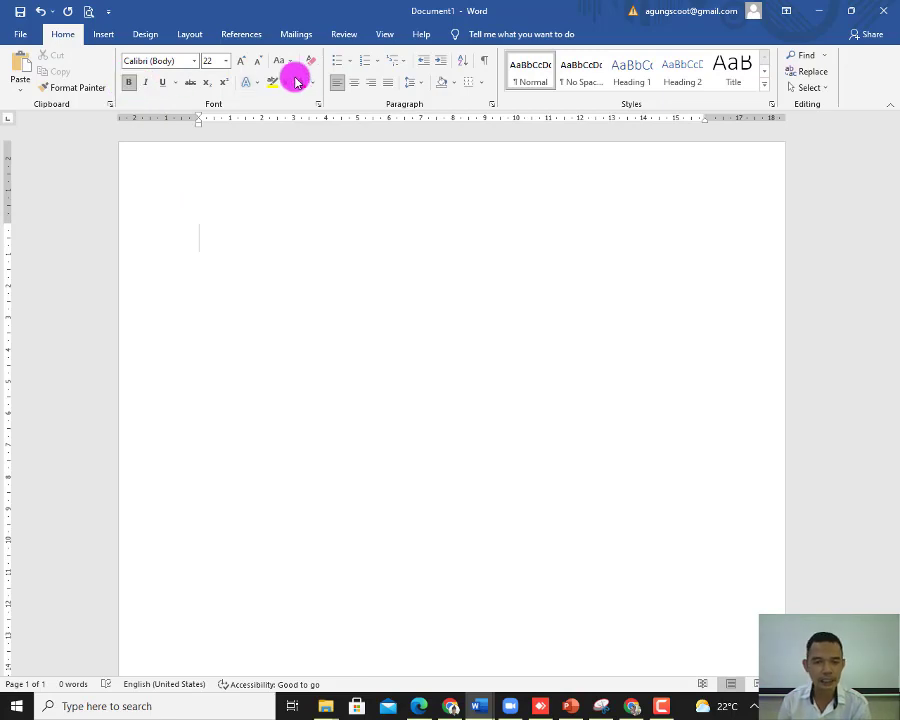
pyautogui.click(355, 91)
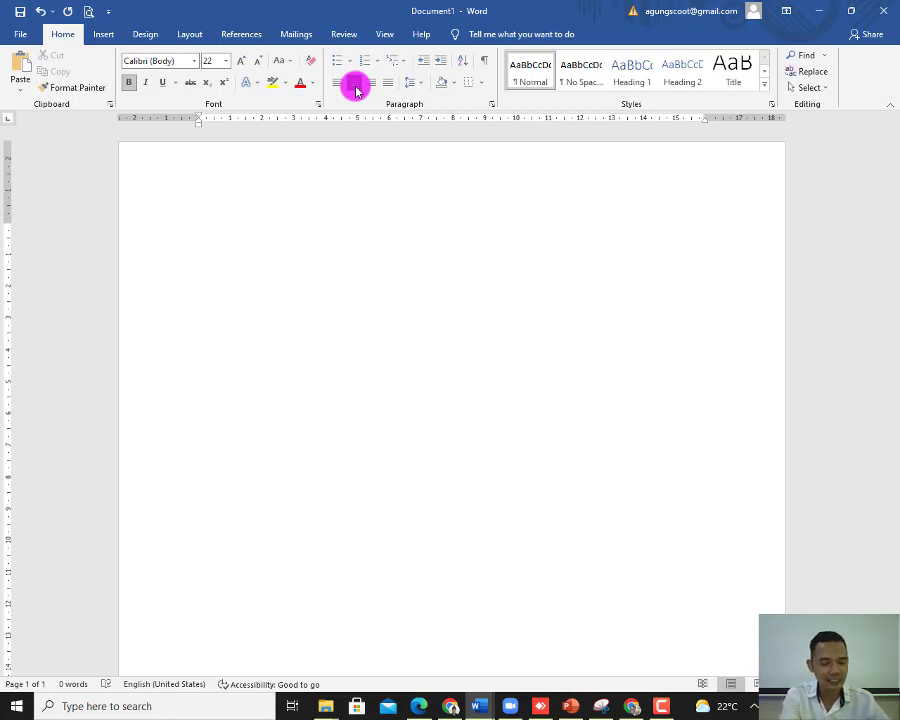
pyautogui.write('BENCAN')
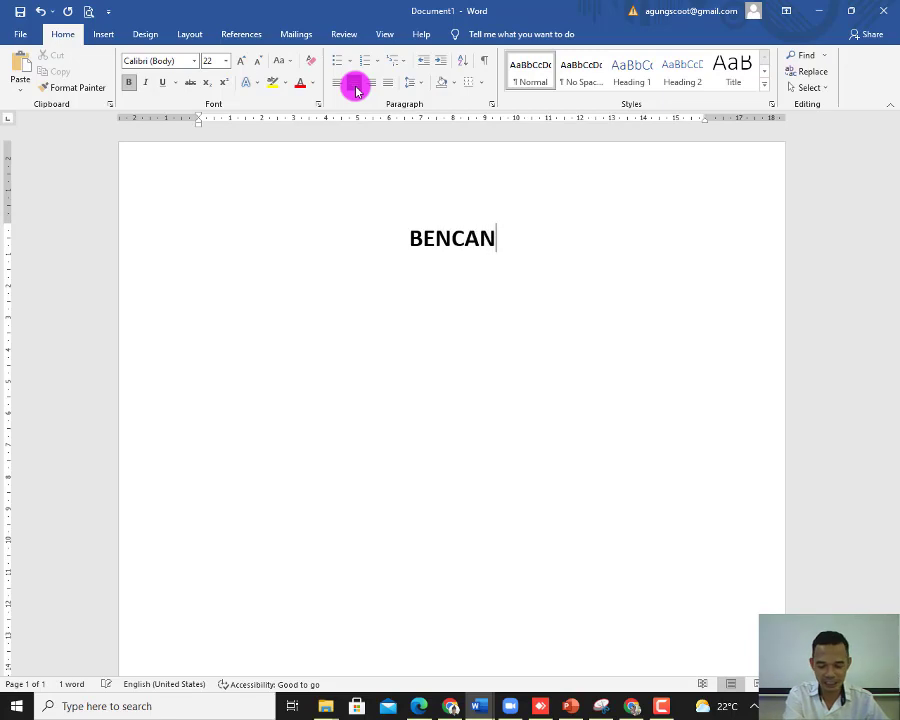
pyautogui.write('A ALAM ')
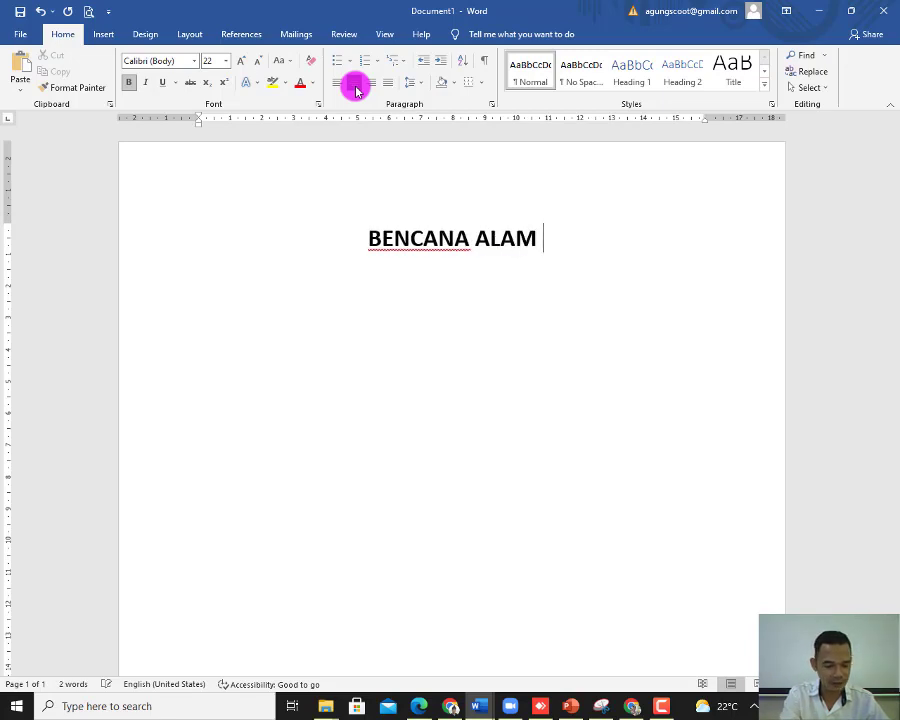
pyautogui.write('DAN P')
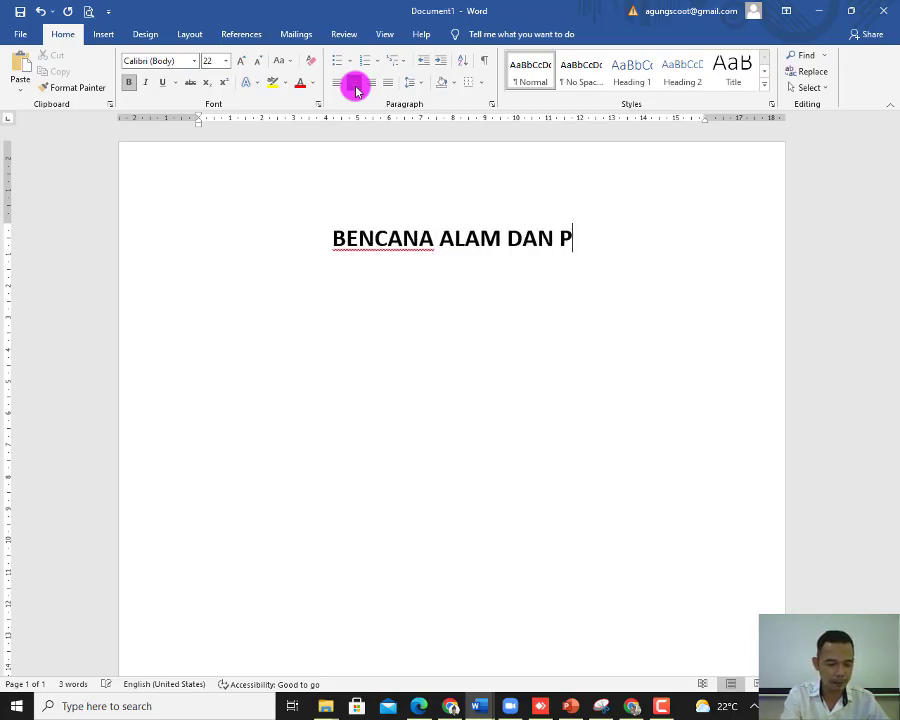
pyautogui.write('ENYEBAB')
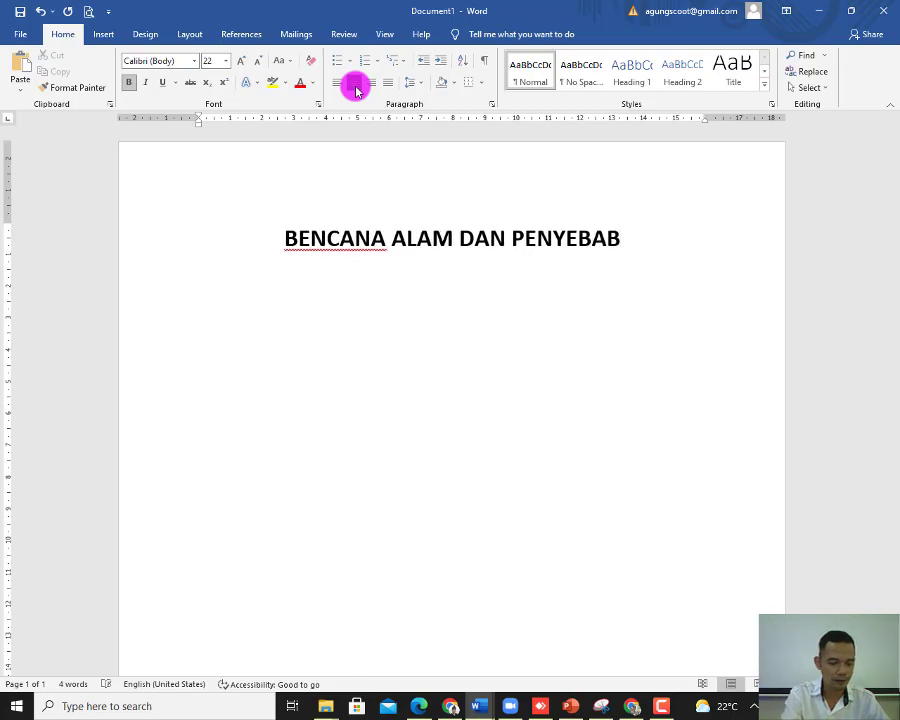
pyautogui.write('NYA')
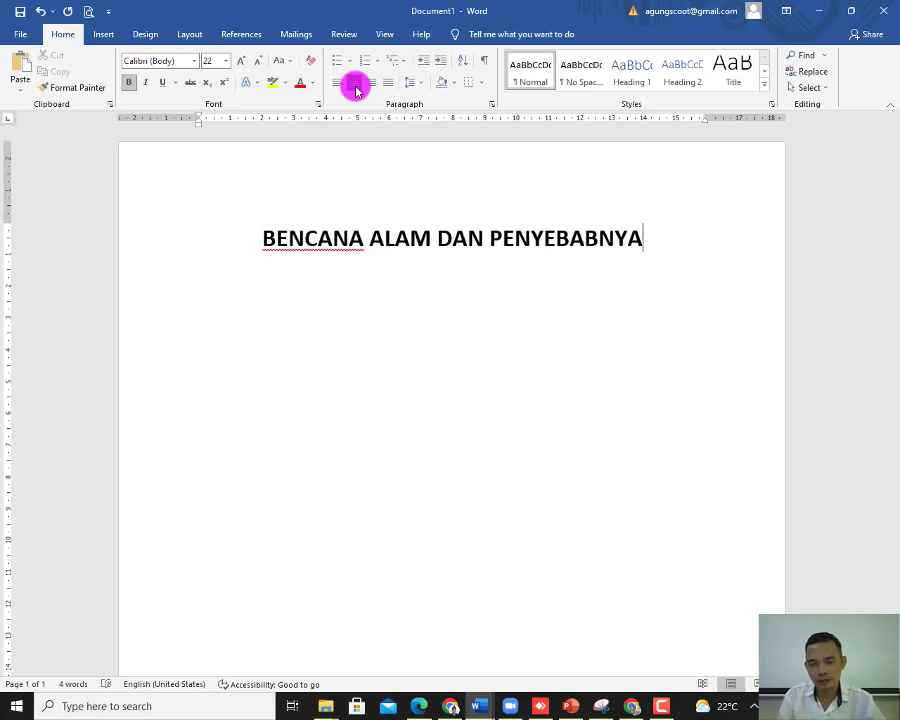
pyautogui.press('Return')
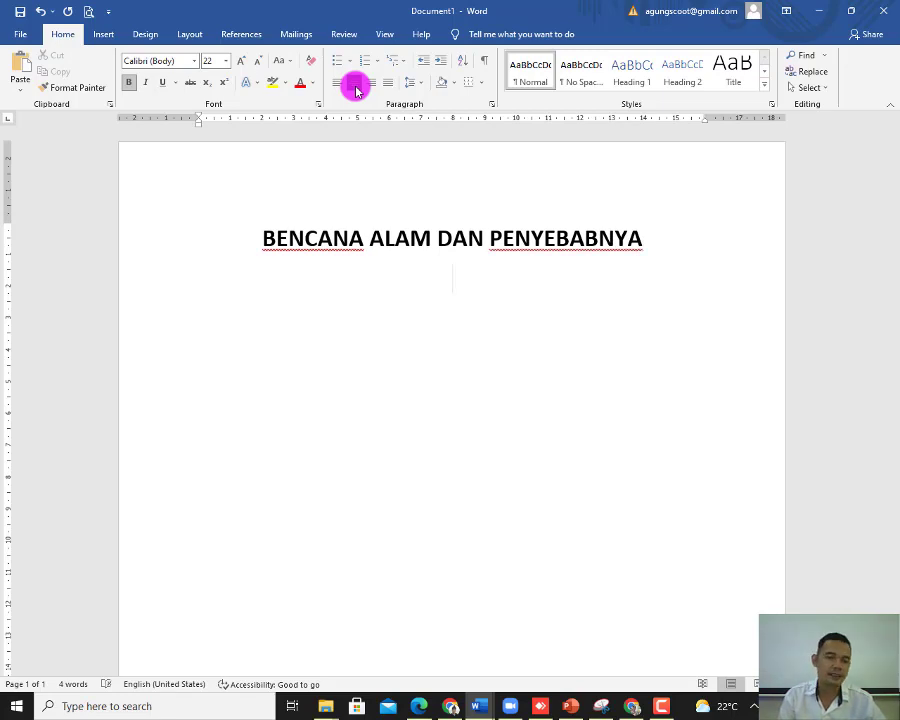
# Step: Add a 16-pt author line with 'OLEH', the author's name and class 1A, then a new line
pyautogui.click(226, 64)
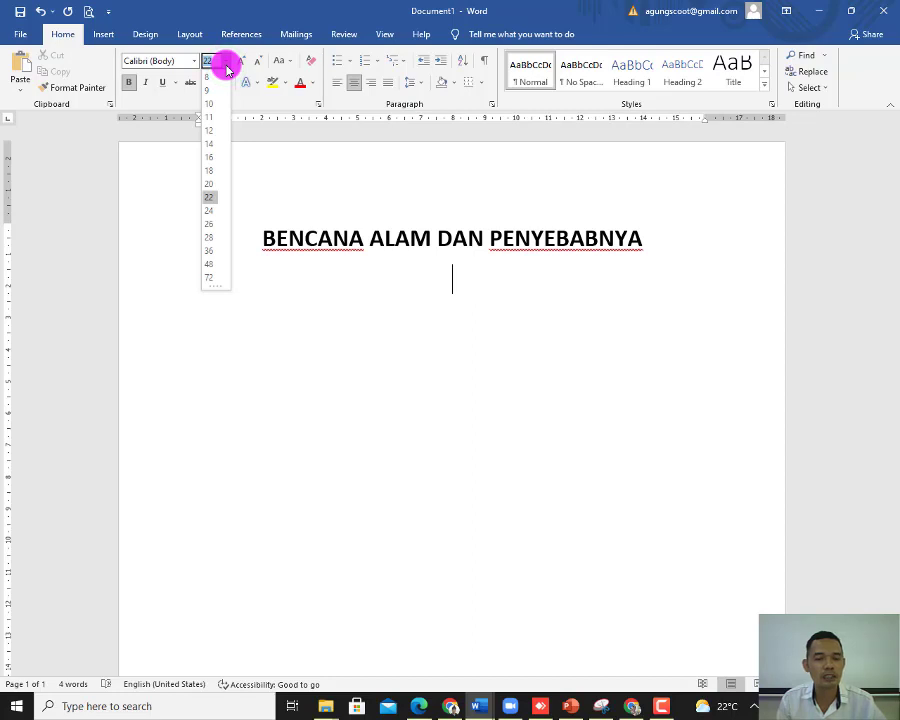
pyautogui.click(211, 157)
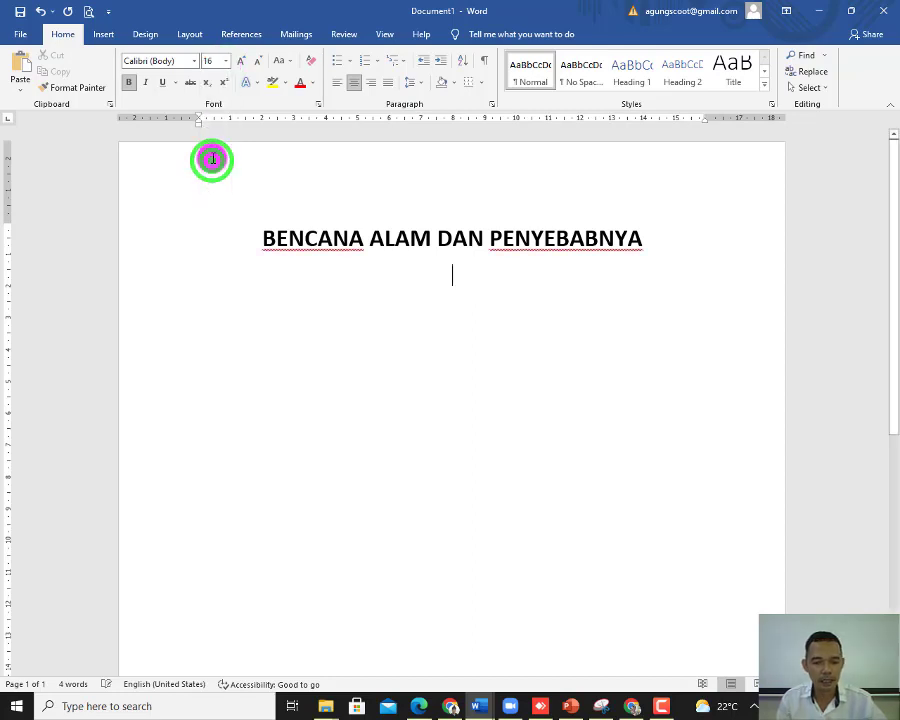
pyautogui.write('OLE')
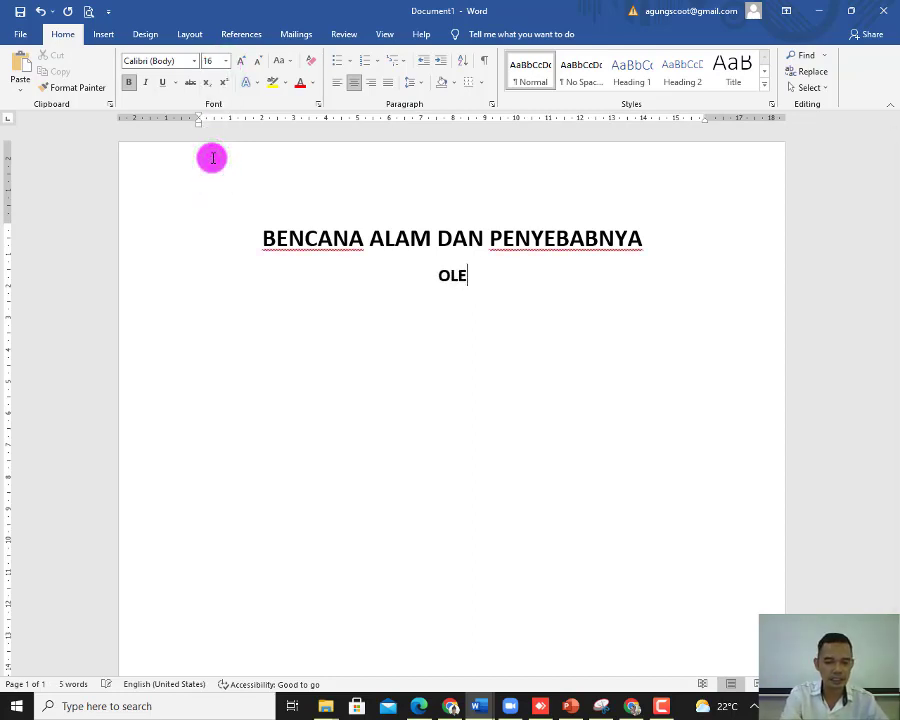
pyautogui.write('H A')
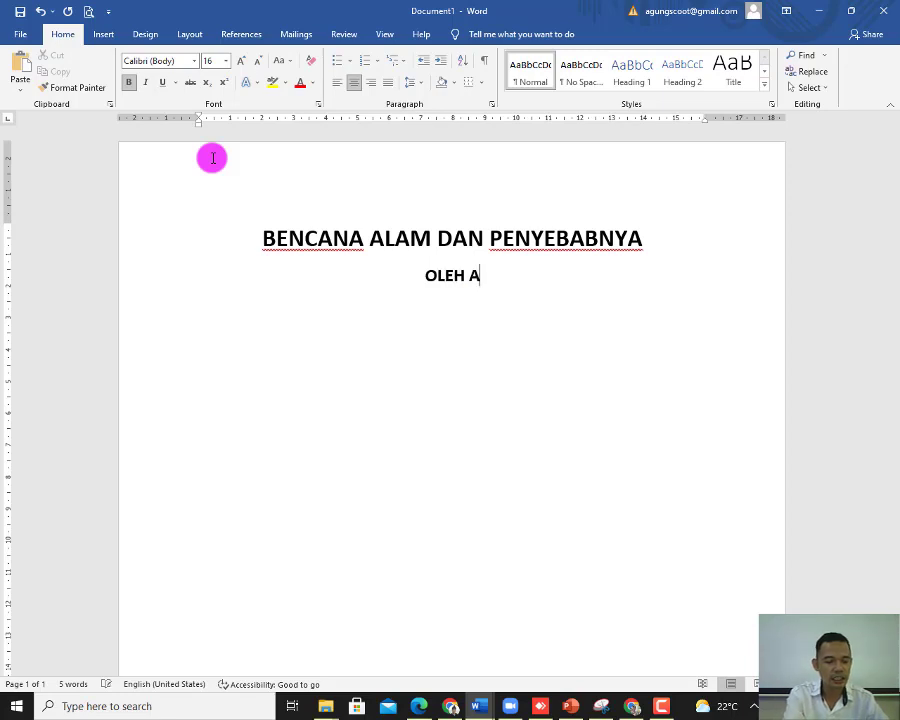
pyautogui.write('GUNG ')
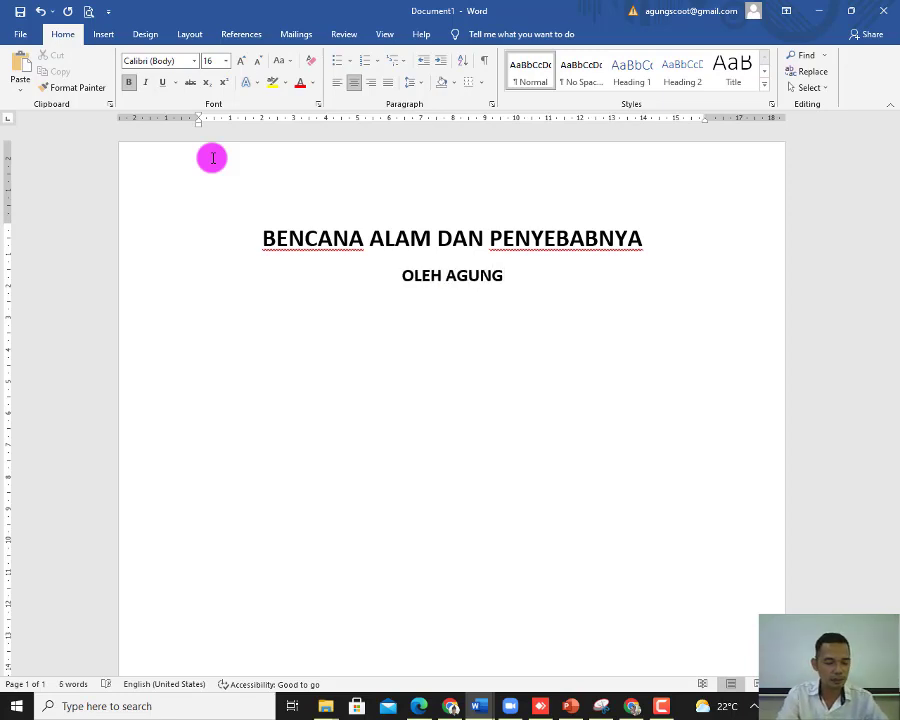
pyautogui.write('1')
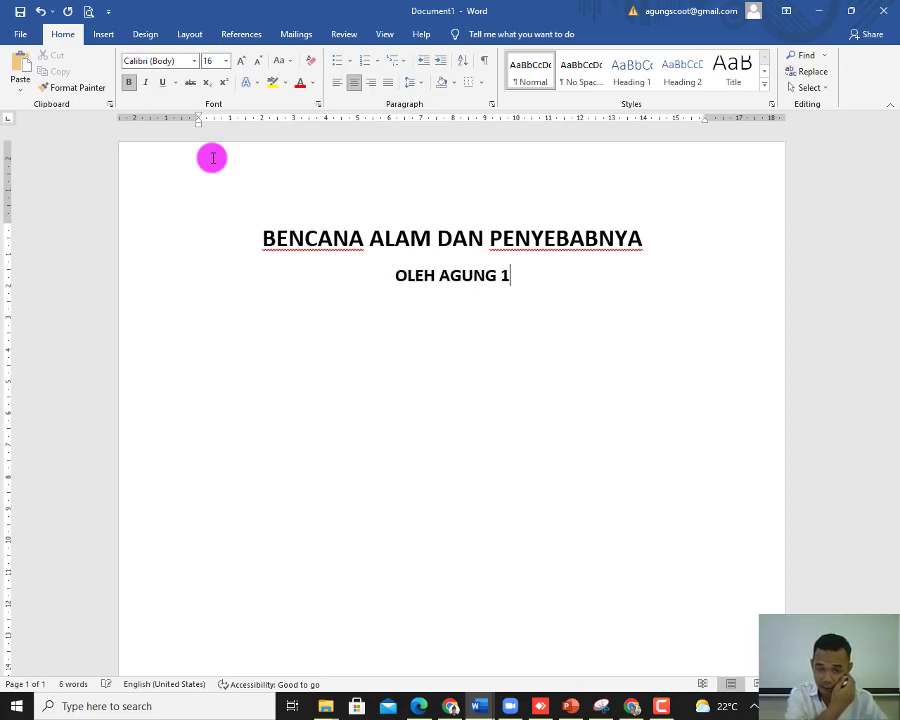
pyautogui.write('A')
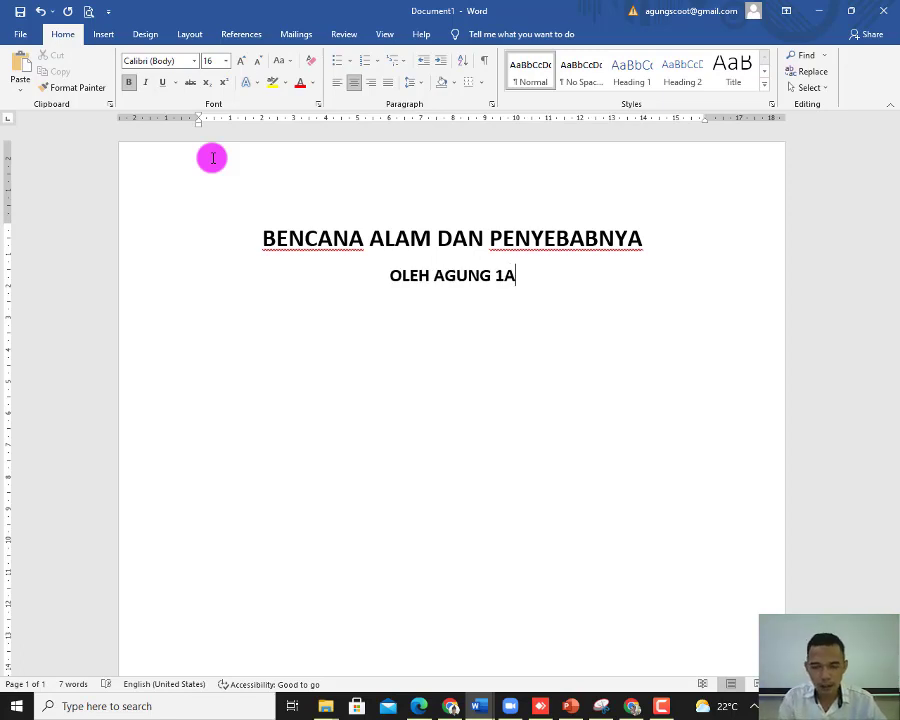
pyautogui.press('Return')
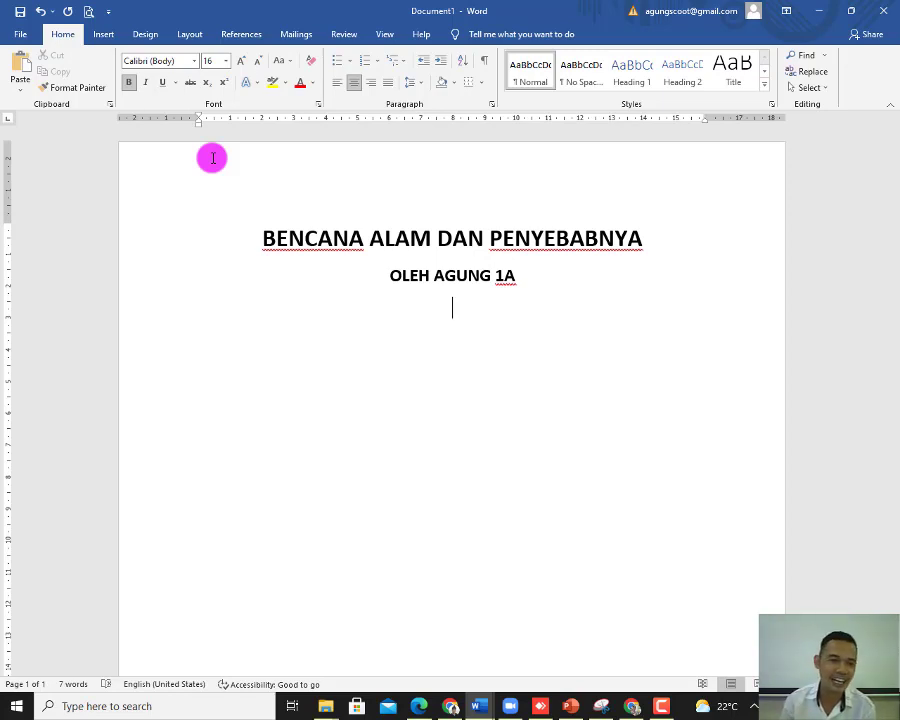
# Step: Embed a blank Excel spreadsheet below the author line using Insert > Table
pyautogui.click(104, 35)
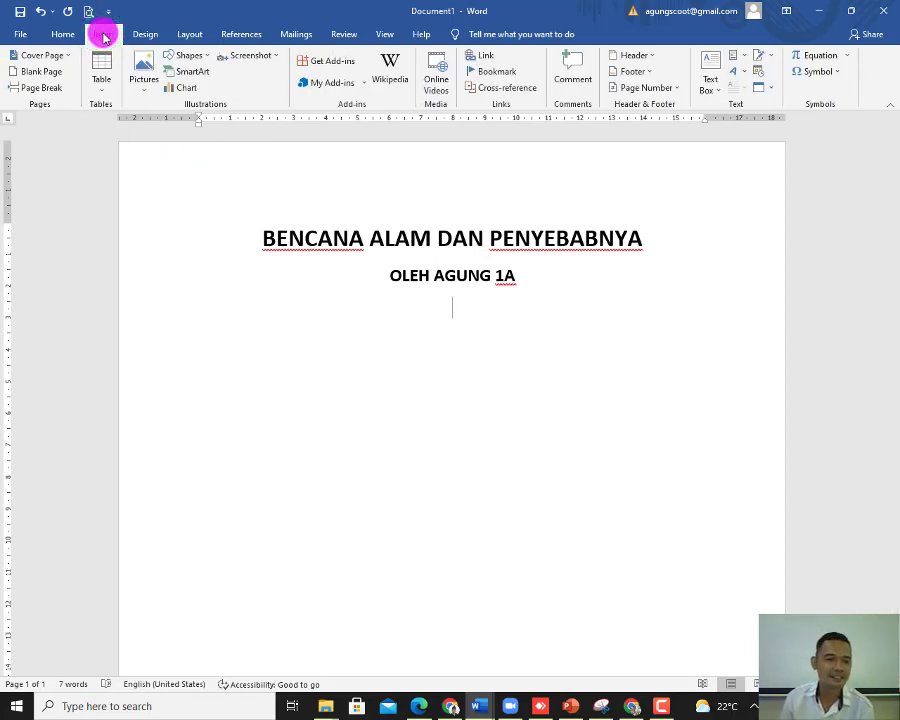
pyautogui.click(103, 93)
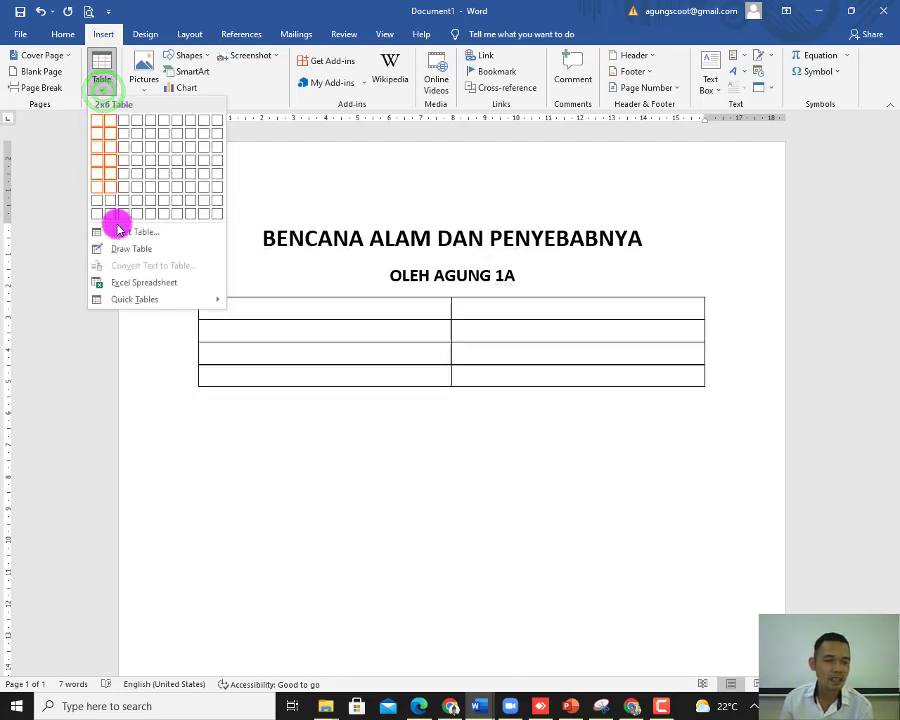
pyautogui.click(184, 288)
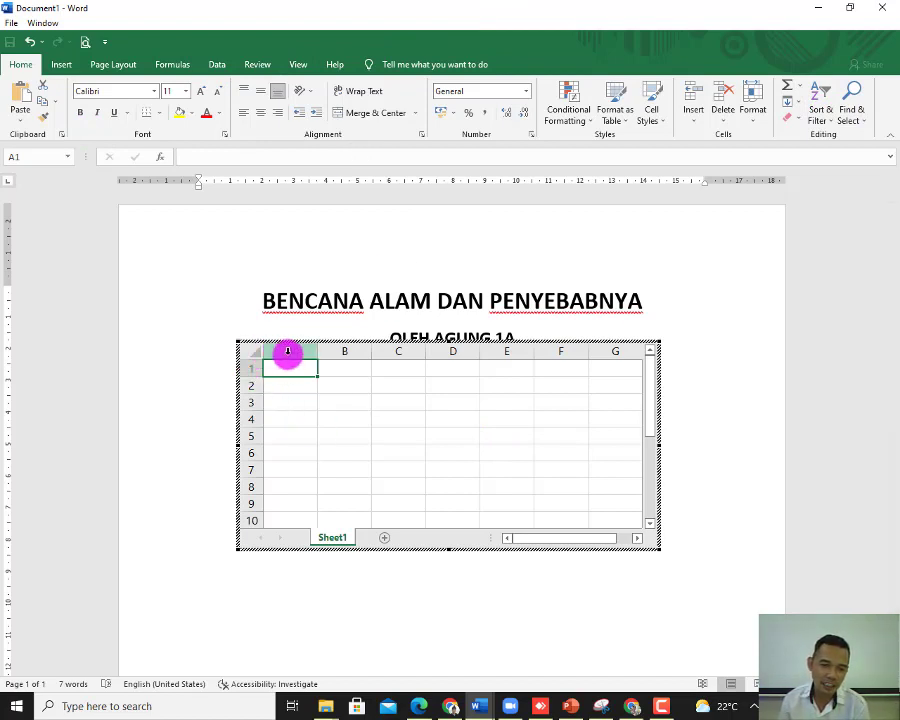
# Step: Set all cells of the embedded sheet to 12-pt text
pyautogui.click(250, 350)
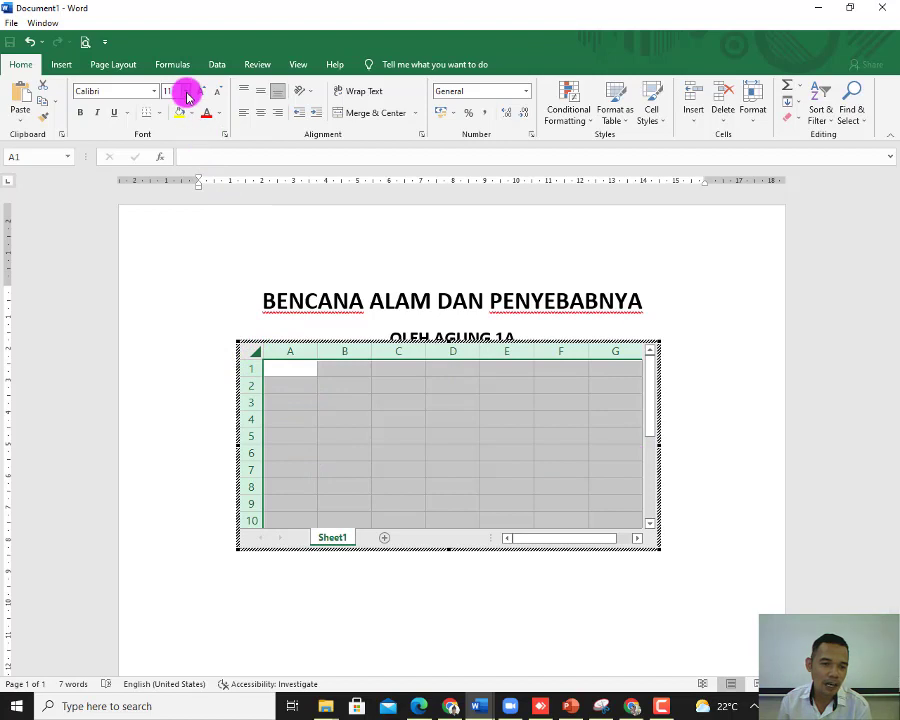
pyautogui.click(185, 91)
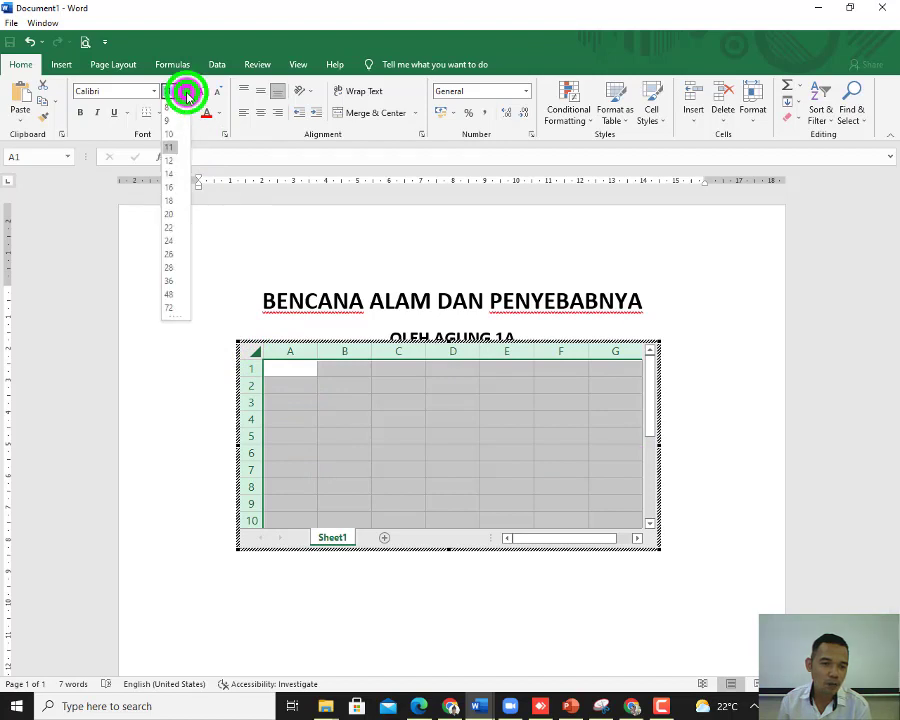
pyautogui.click(172, 161)
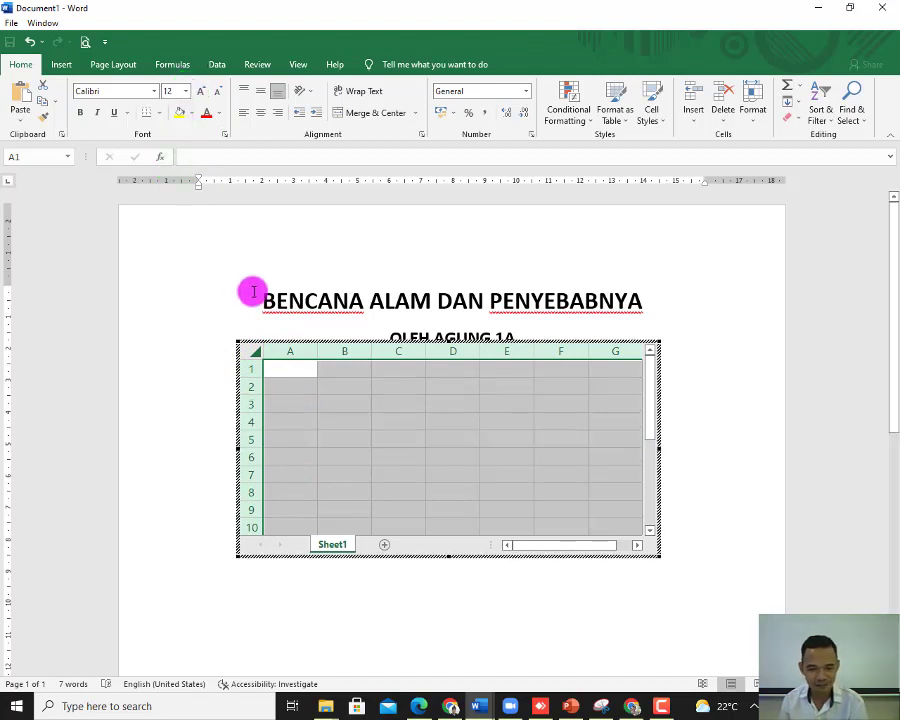
# Step: Widen column A and begin typing the bold header PERISTIWA in A1
pyautogui.click(286, 366)
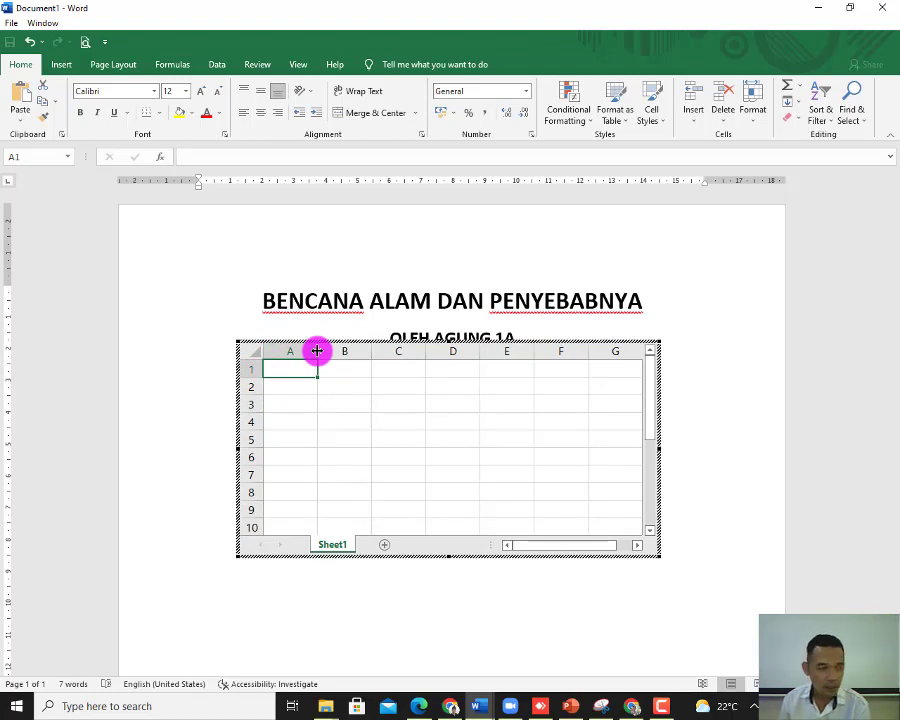
pyautogui.moveTo(317, 350); pyautogui.dragTo(386, 352)
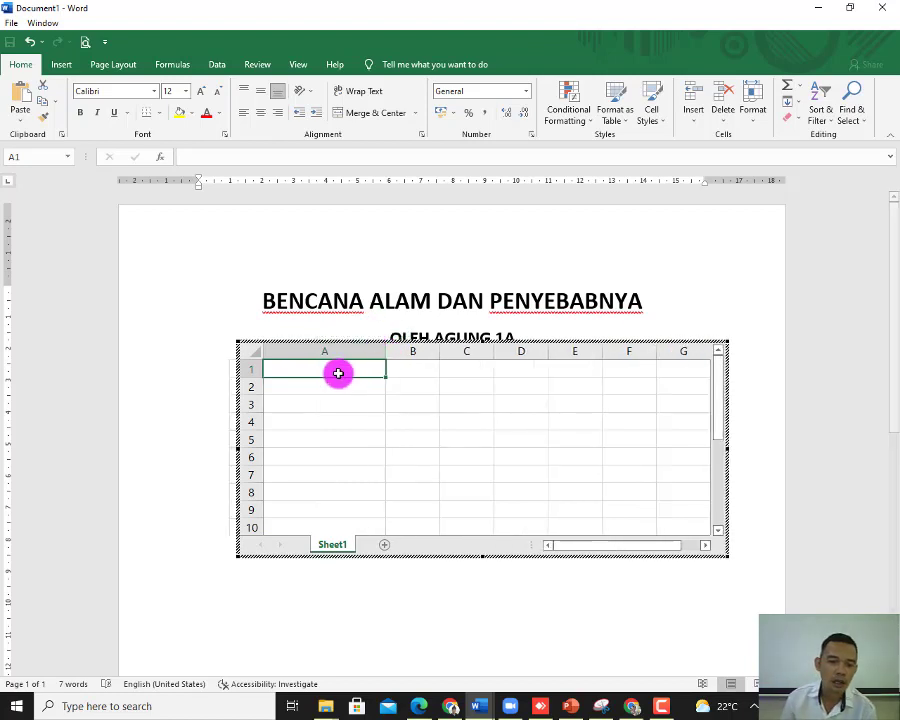
pyautogui.click(339, 352)
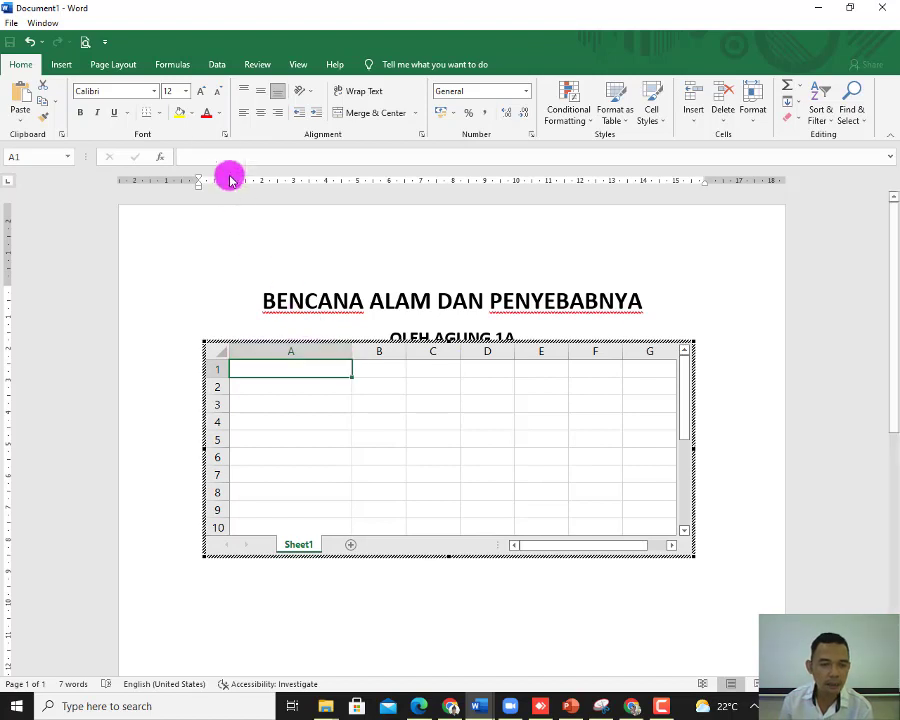
pyautogui.click(80, 111)
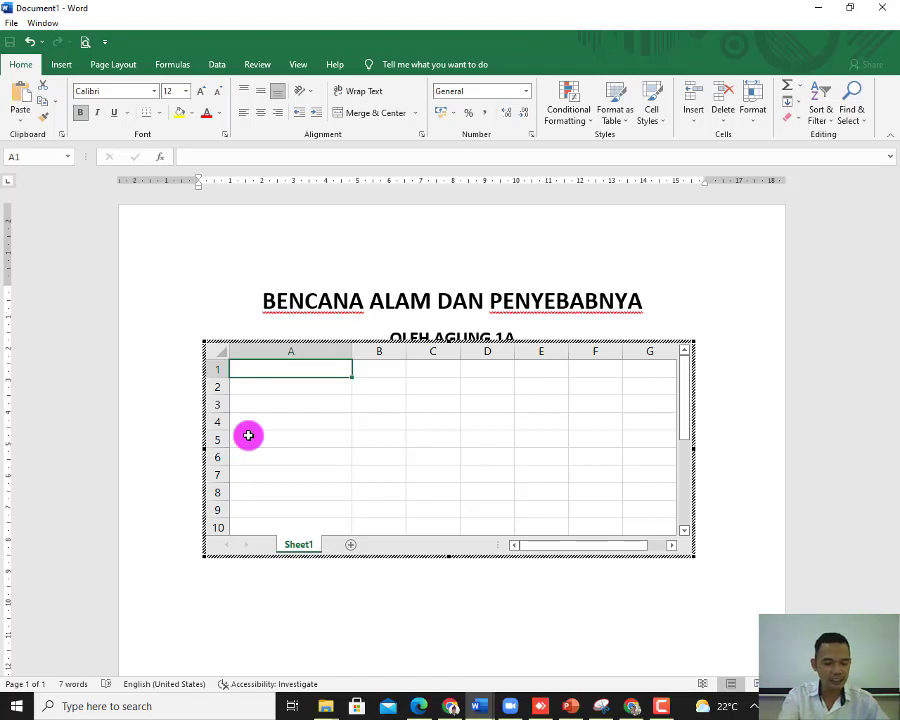
pyautogui.write('p')
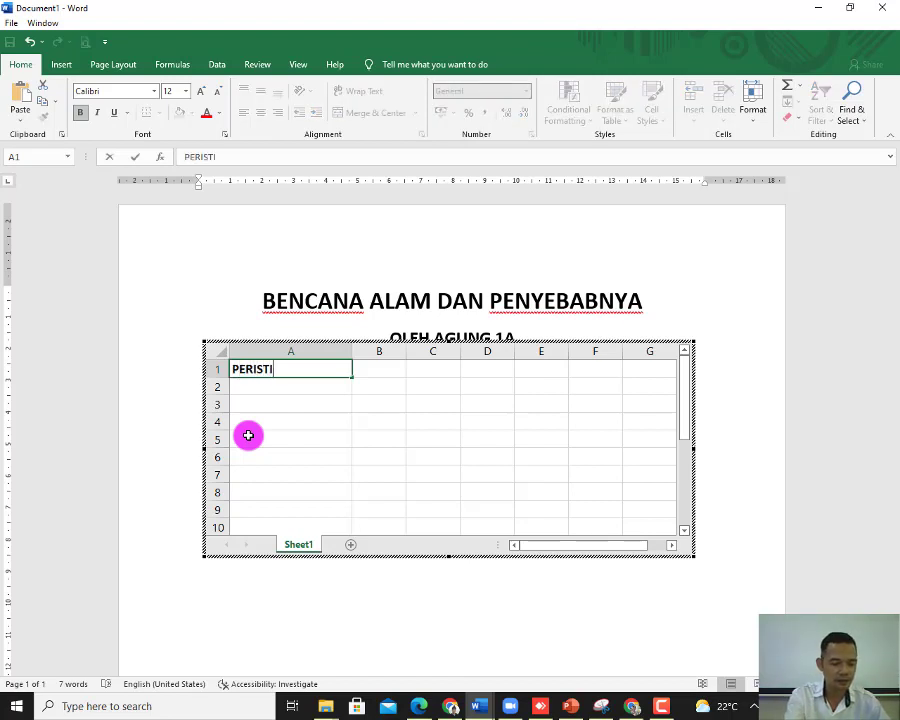
pyautogui.write('WA')
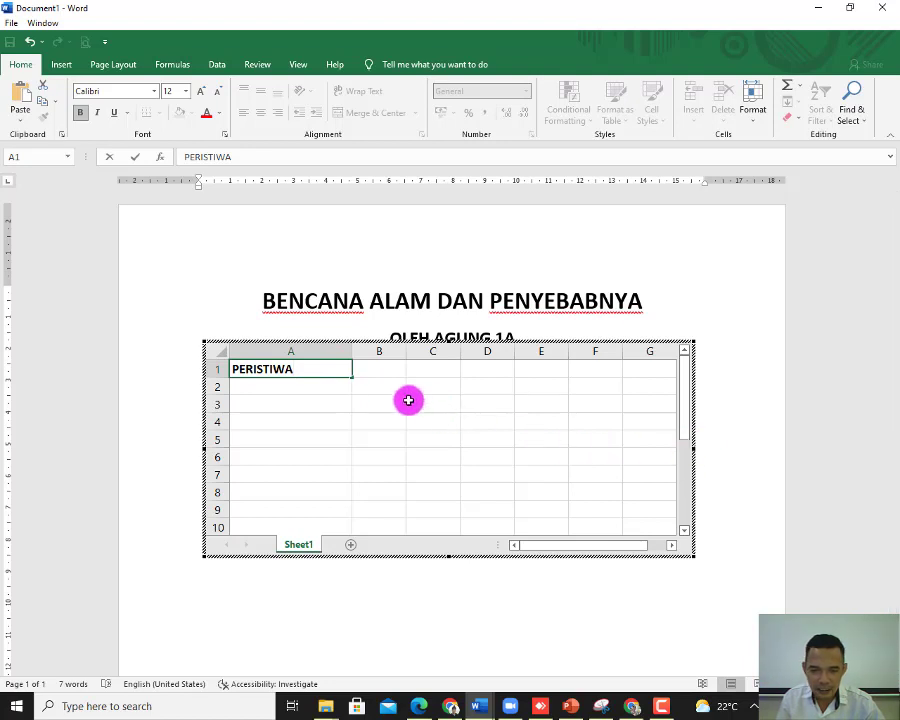
# Step: Commit the A1 header, shrink the sheet area and set column B width to 40
pyautogui.click(394, 372)
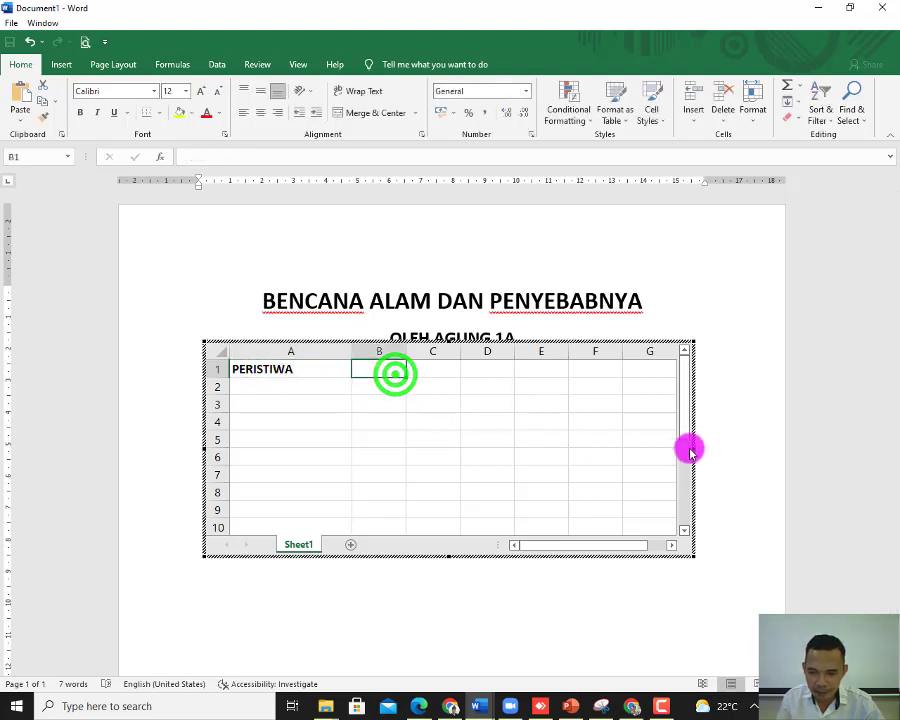
pyautogui.moveTo(693, 448); pyautogui.dragTo(484, 452)
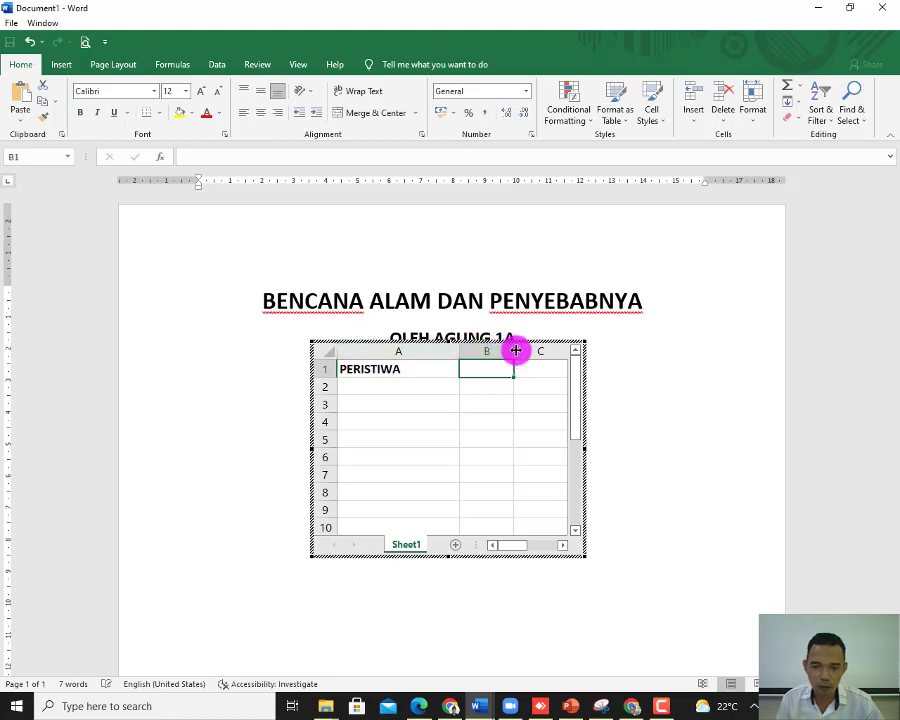
pyautogui.moveTo(516, 350); pyautogui.dragTo(558, 361)
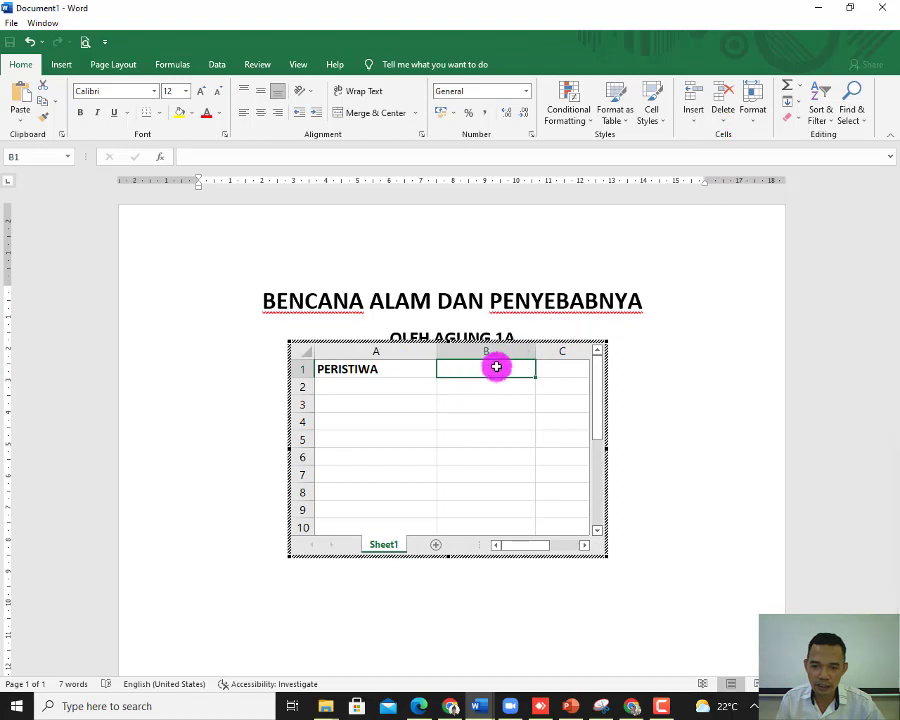
pyautogui.click(752, 102)
pyautogui.click(779, 188)
pyautogui.write('40')
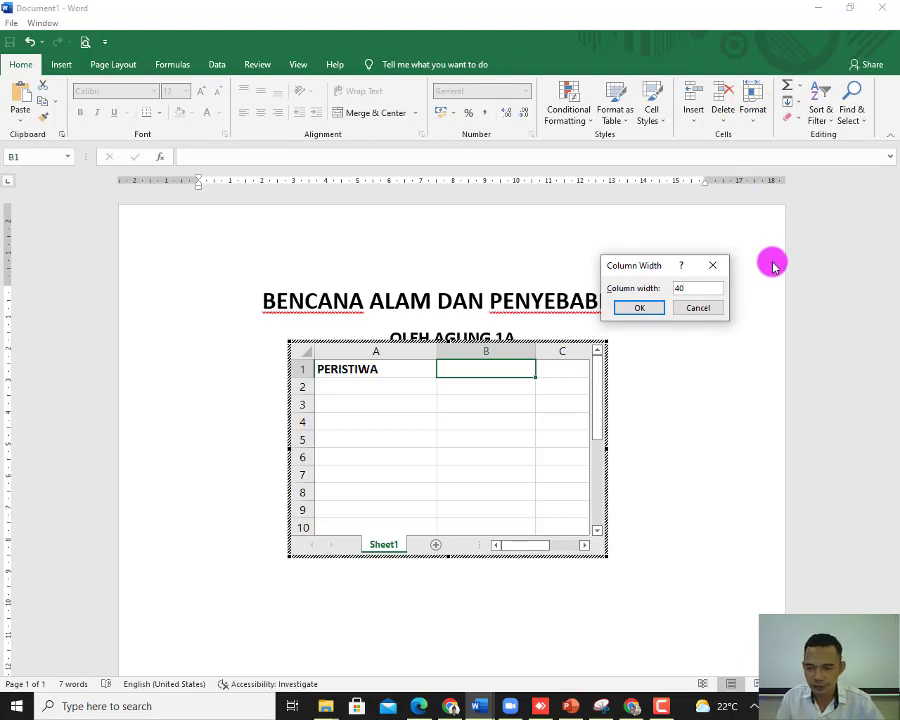
pyautogui.click(659, 307)
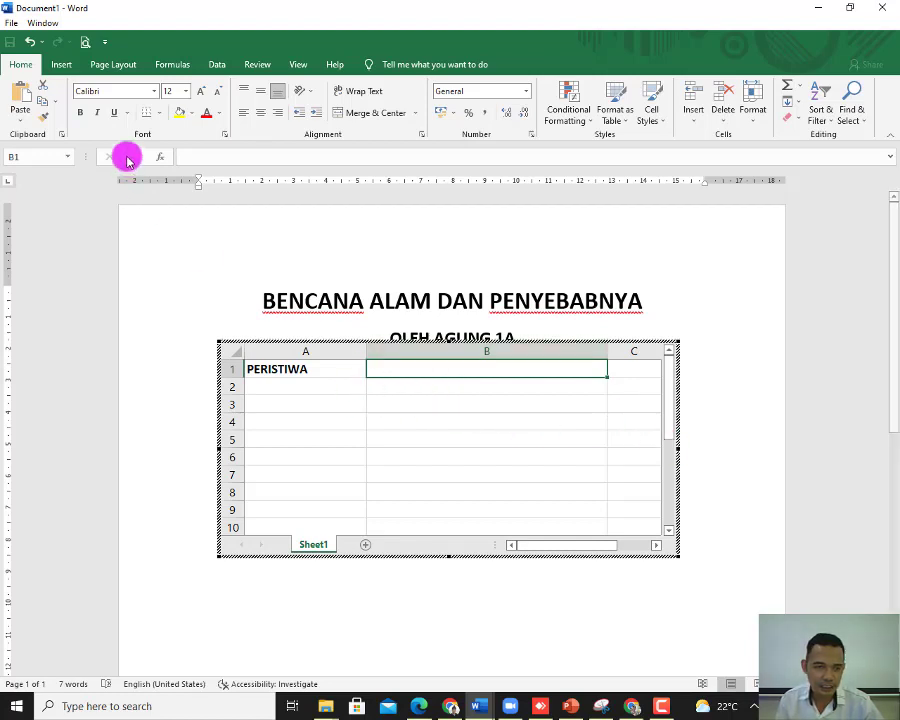
# Step: Enter the bold header PENYEBABNYA in B1 and bold 'Banjir' in A2
pyautogui.click(85, 115)
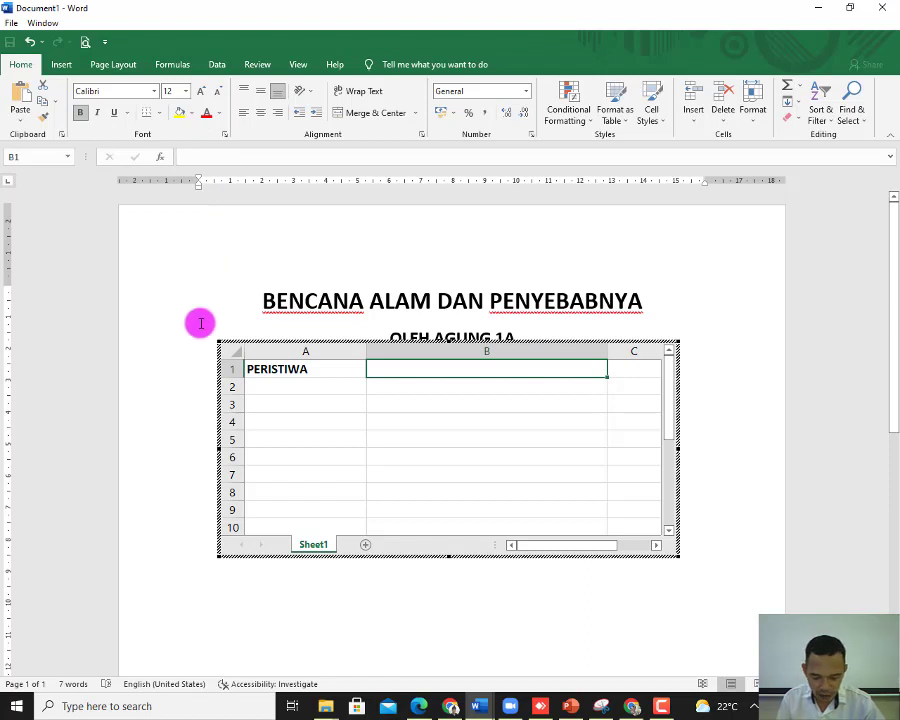
pyautogui.write('PENYEBABNY')
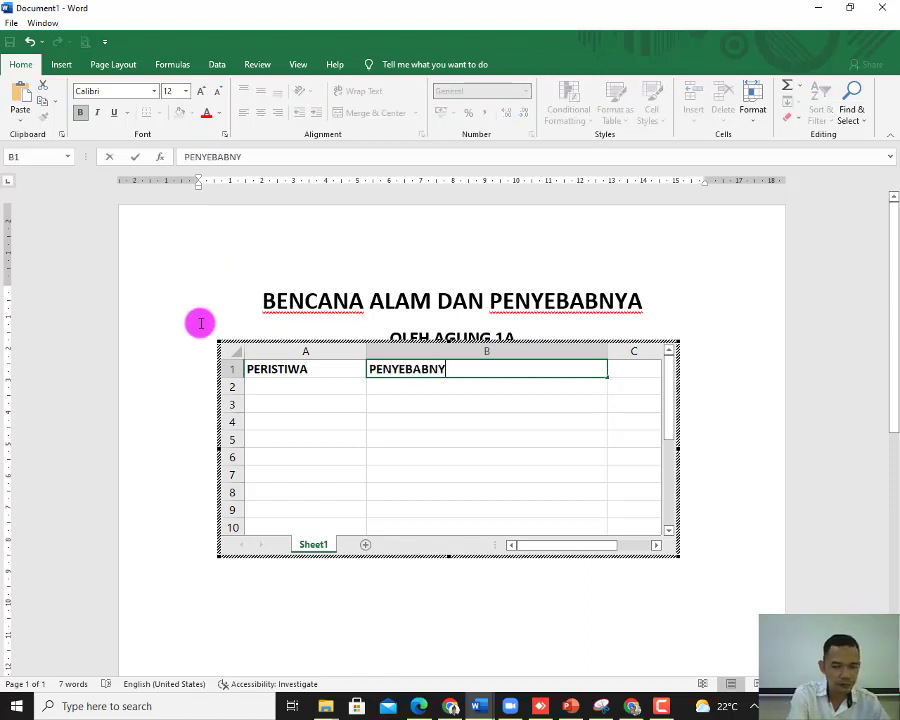
pyautogui.write('A')
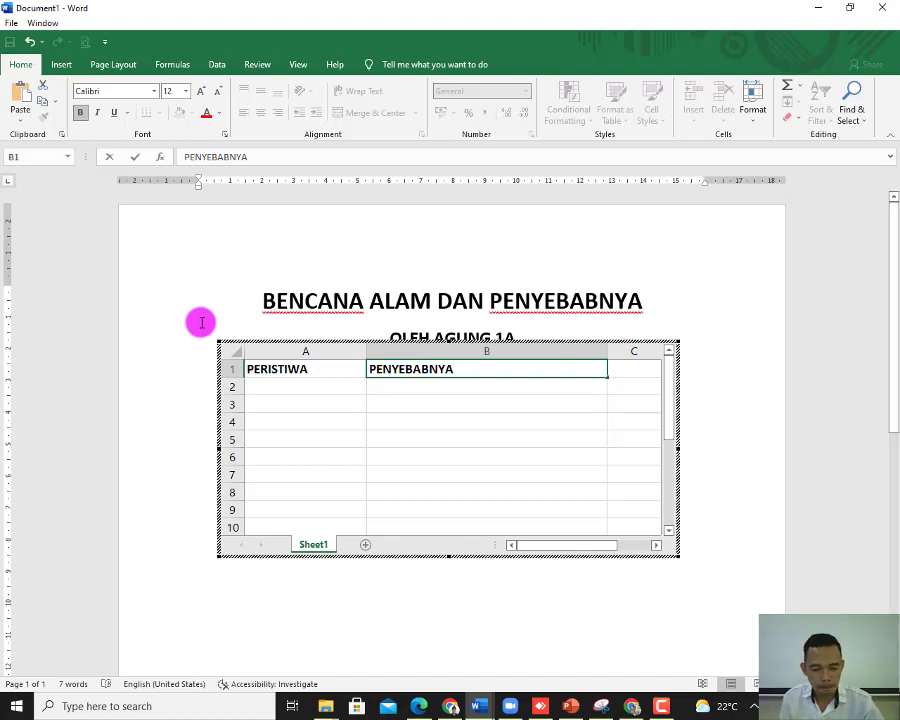
pyautogui.click(296, 388)
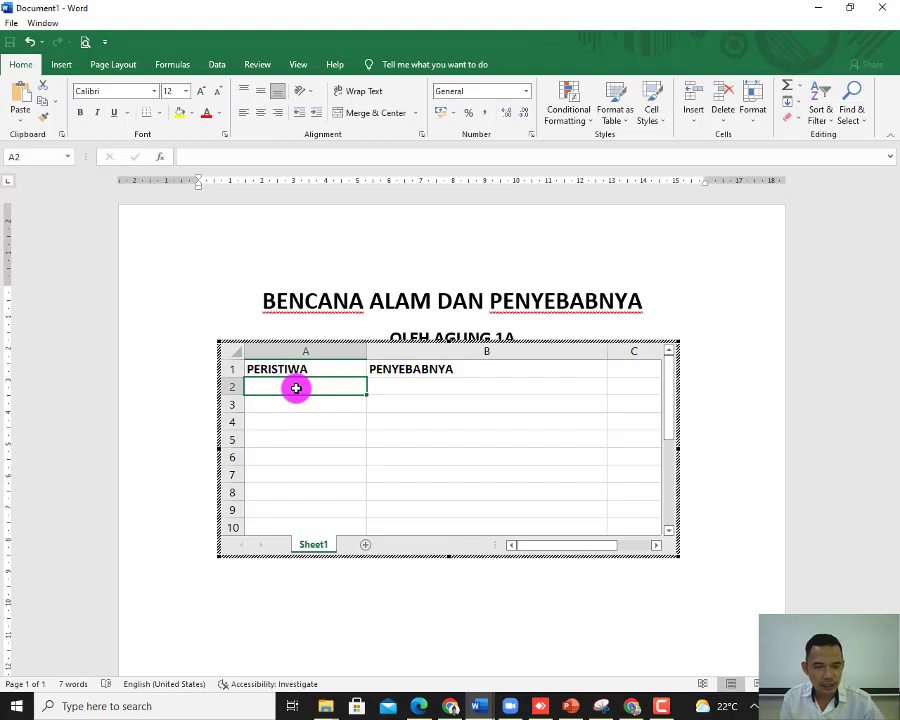
pyautogui.click(80, 112)
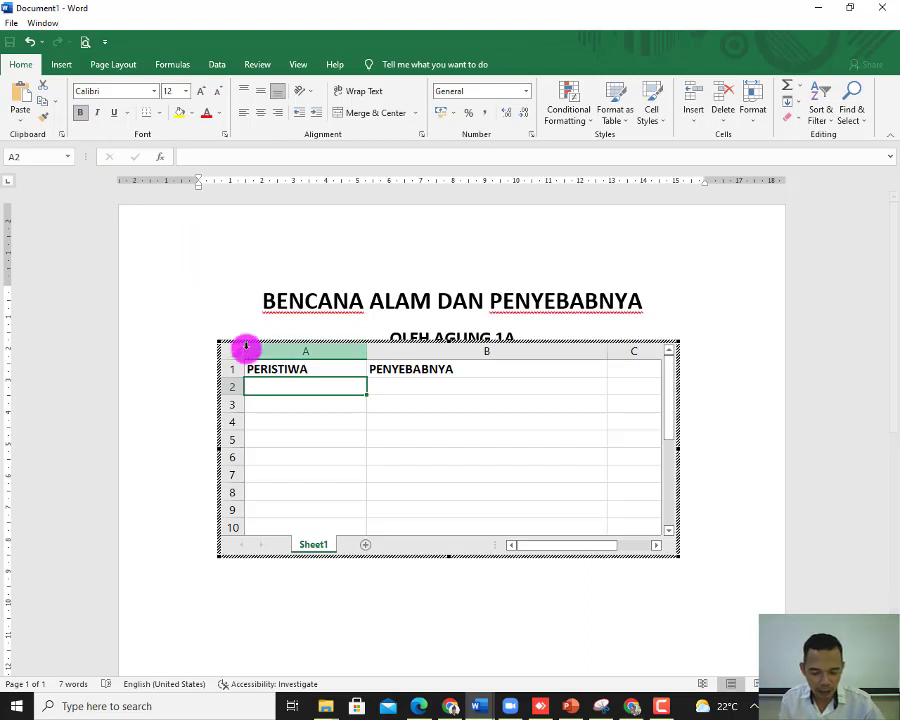
pyautogui.write('Banjir')
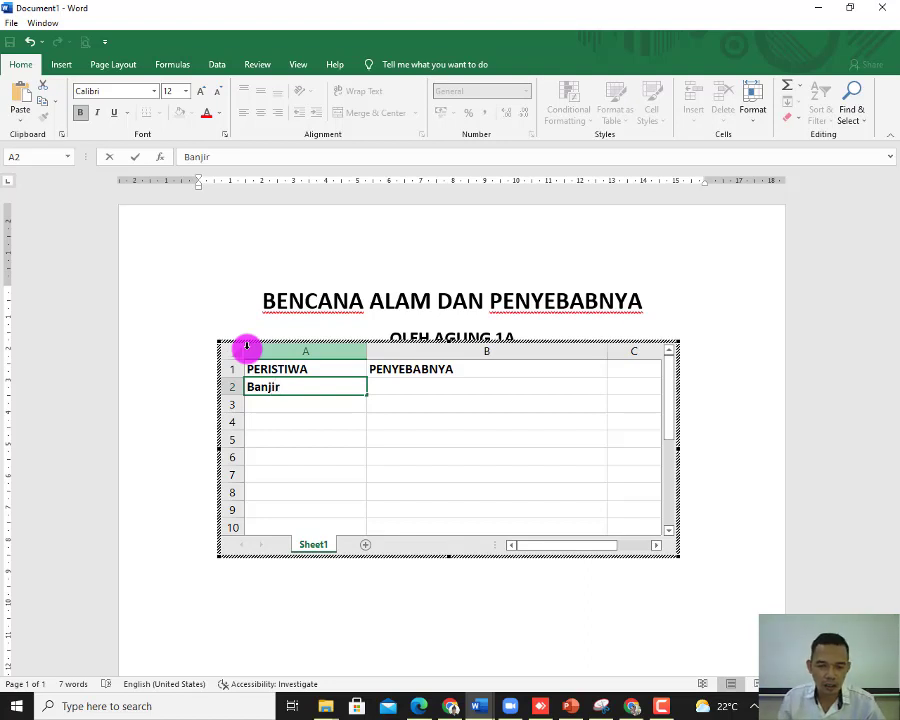
pyautogui.click(388, 386)
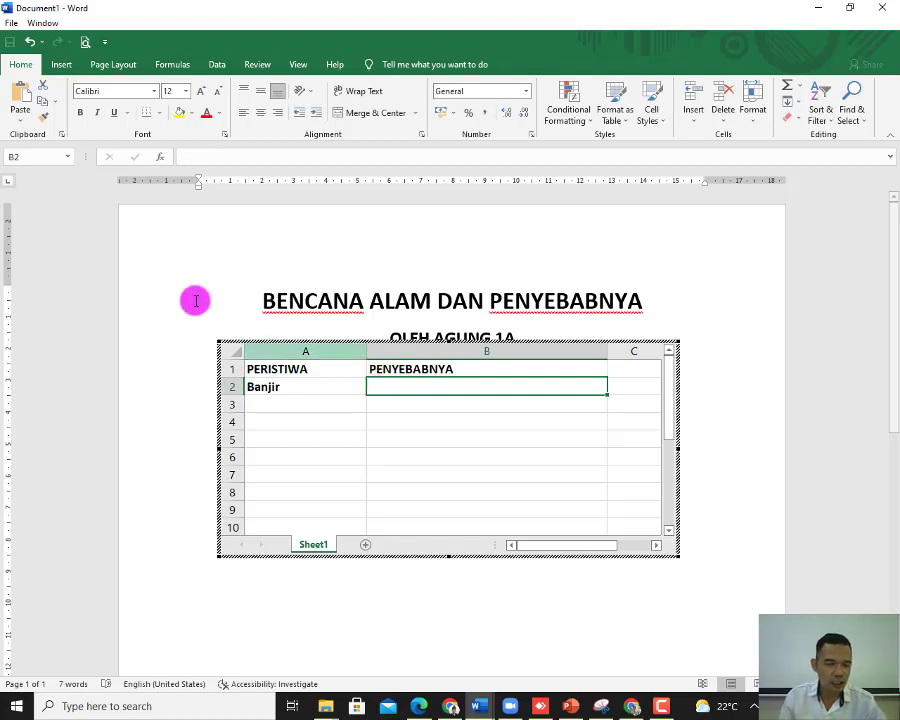
# Step: Enter the bold cause 'Curah hujan sangat tinggi, membuang sampah sembarangan, saluran air tidak ada' in B2
pyautogui.click(82, 112)
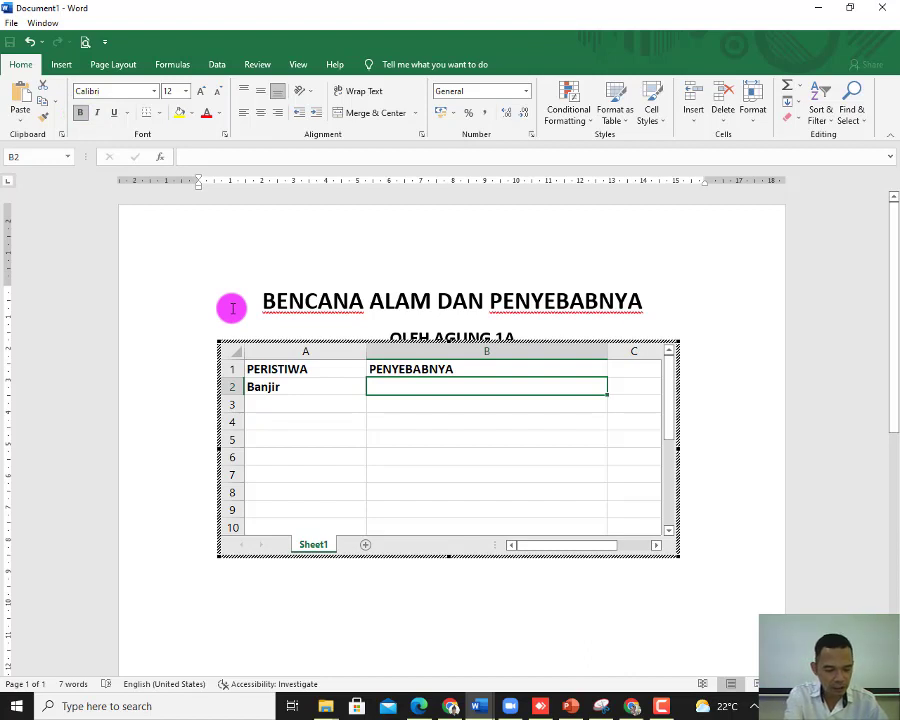
pyautogui.write('C')
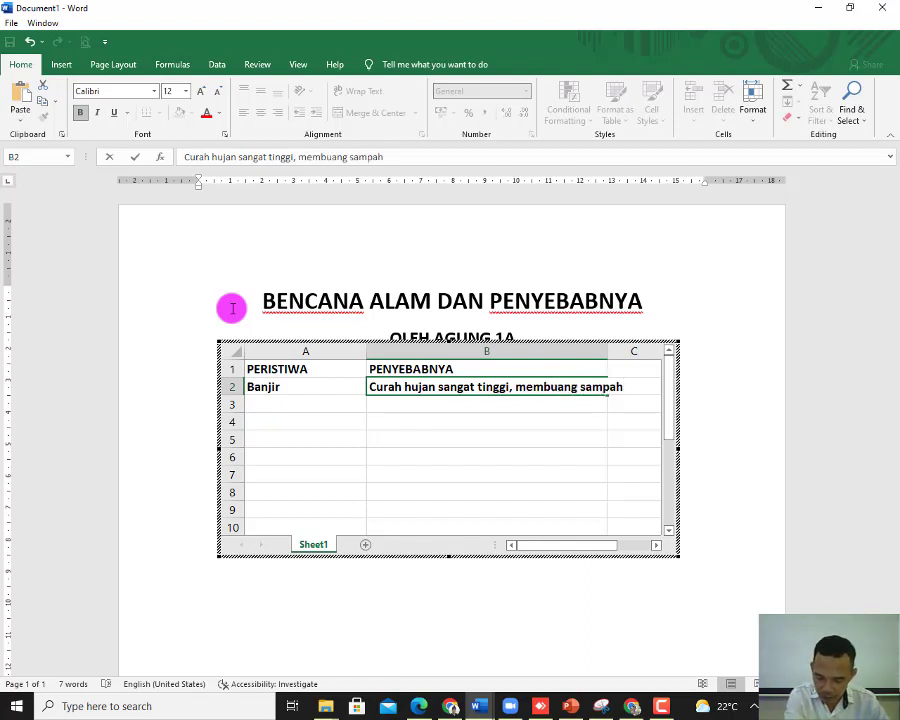
pyautogui.write('barangan, saluran air tidak ada')
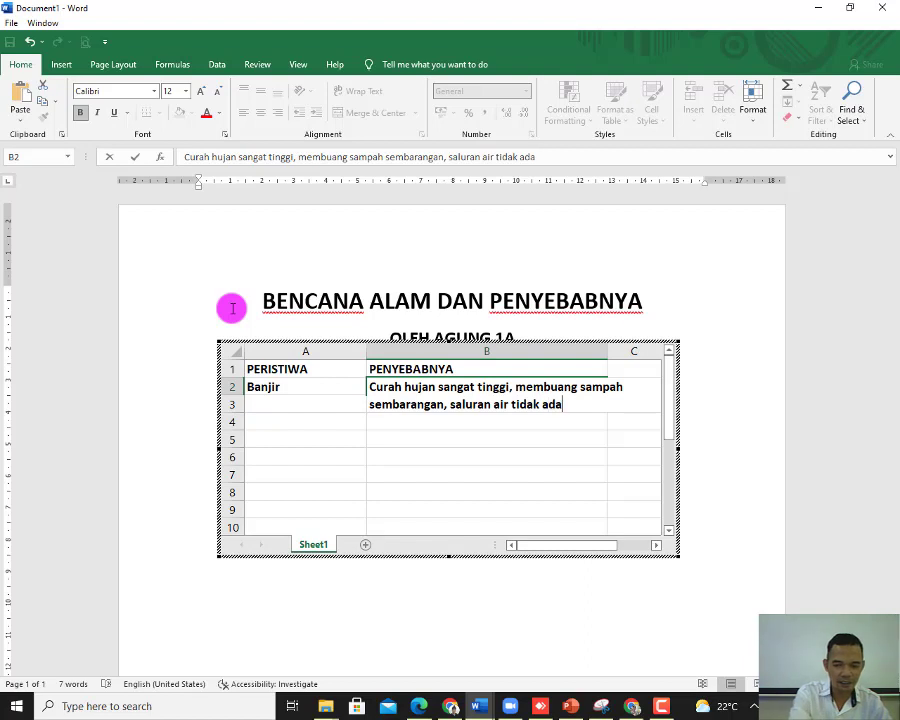
pyautogui.press('Return')
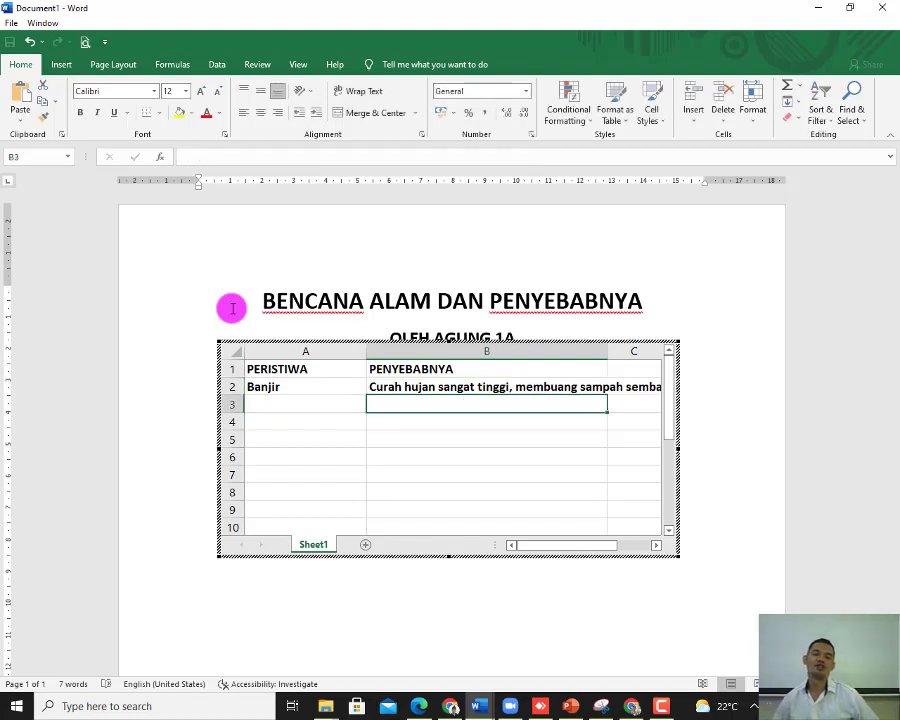
pyautogui.click(574, 388)
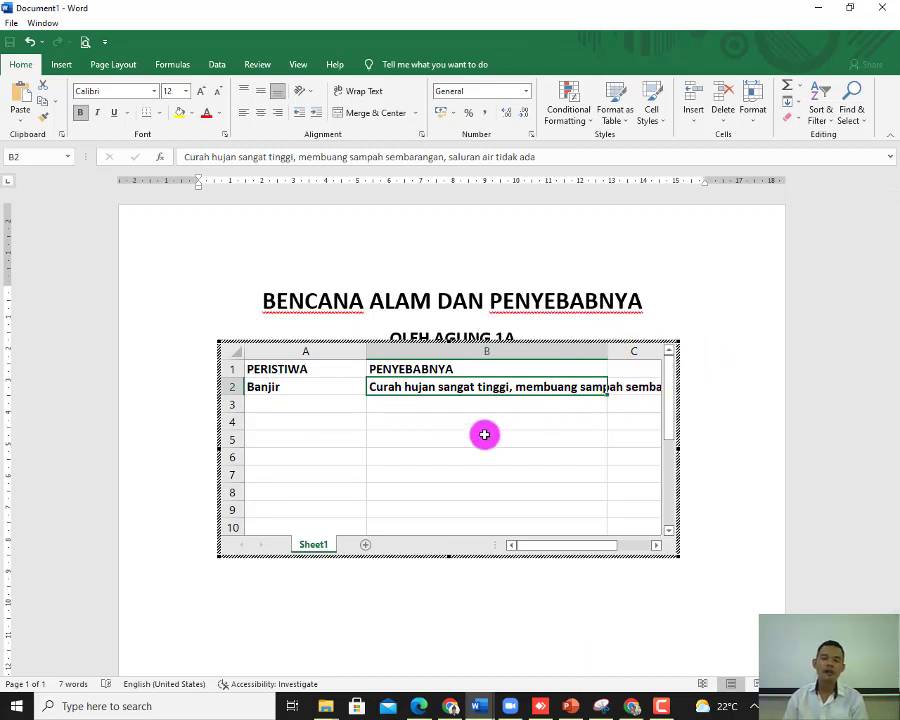
pyautogui.click(449, 387)
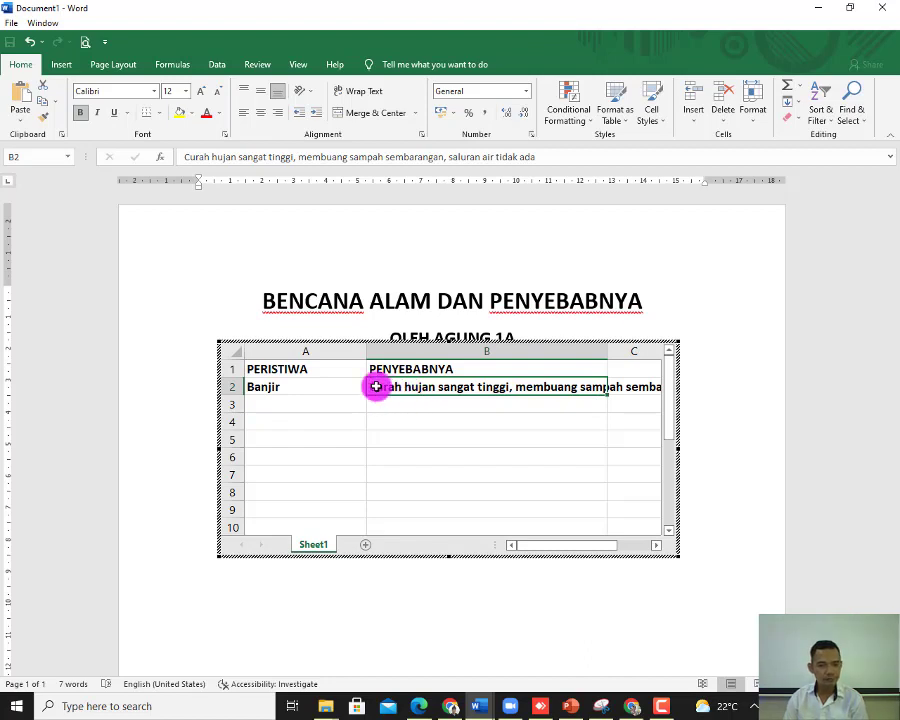
# Step: Wrap the B2 cause text over three lines, then begin the entry in A3
pyautogui.click(374, 93)
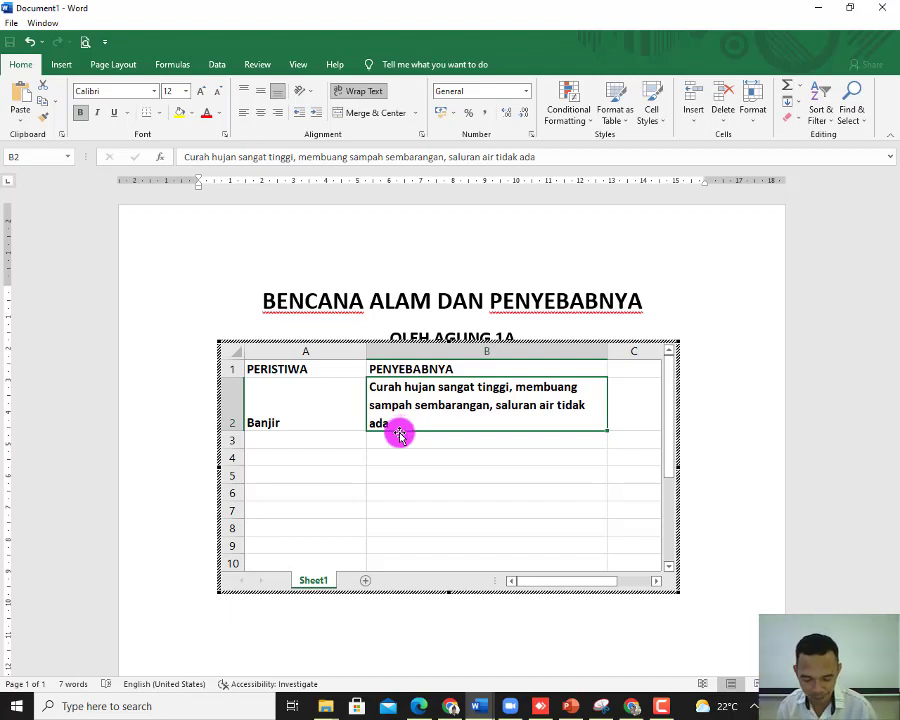
pyautogui.click(341, 441)
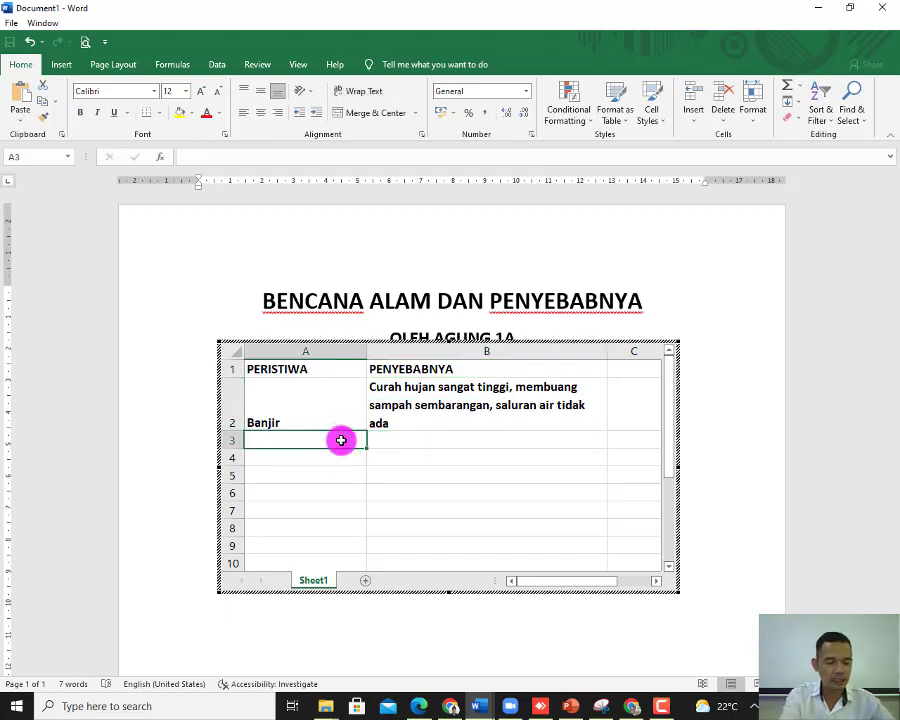
pyautogui.write('T')
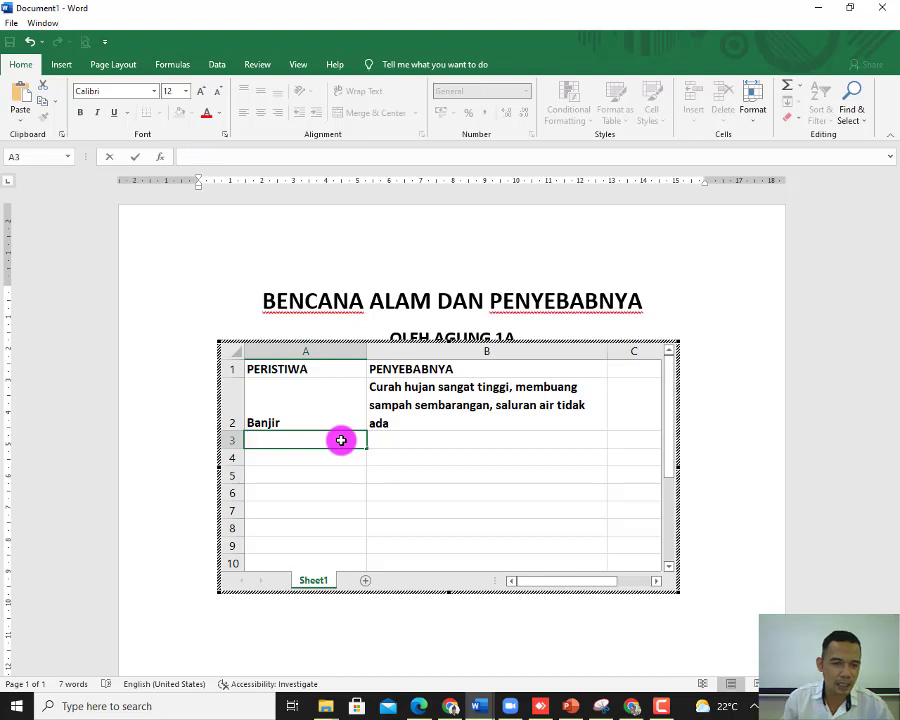
# Step: Enter bold 'Tsunami' in A3 and bold 'Gempa bumi tektonik' in B3
pyautogui.click(82, 112)
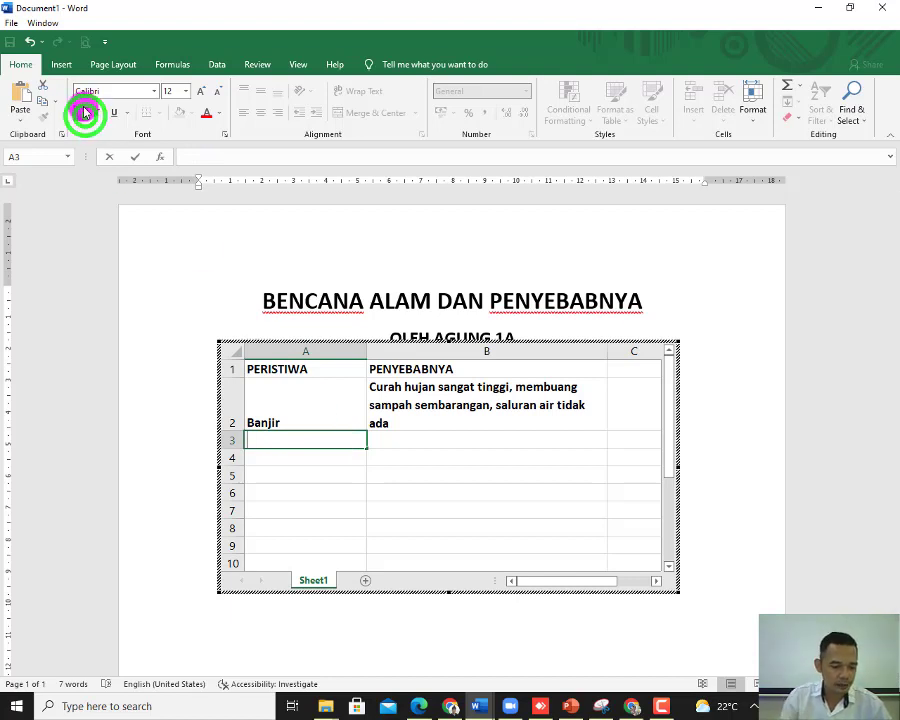
pyautogui.write('Tsunami')
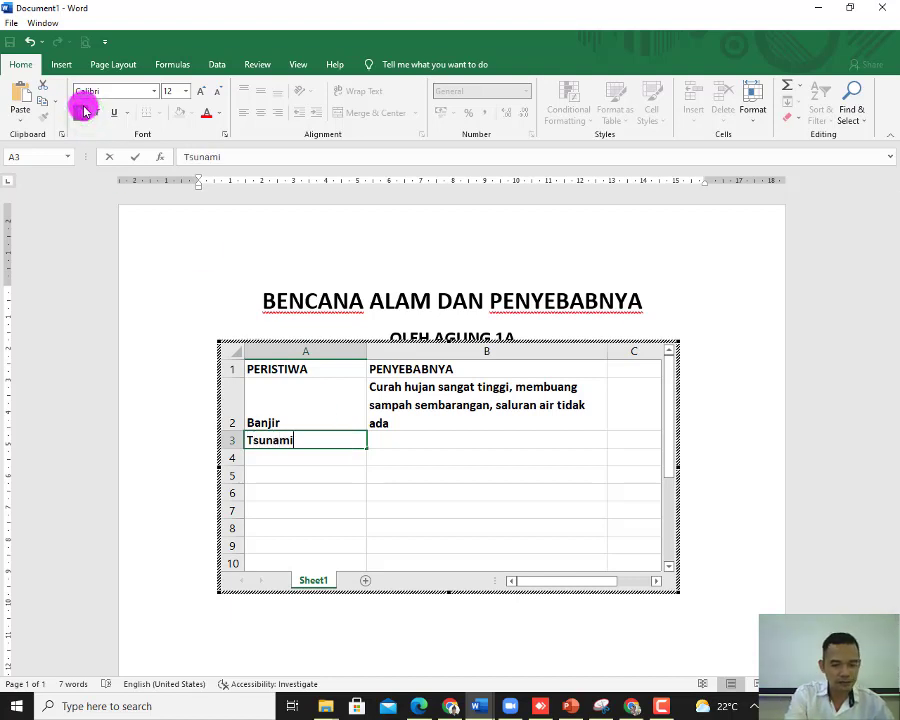
pyautogui.press('Tab')
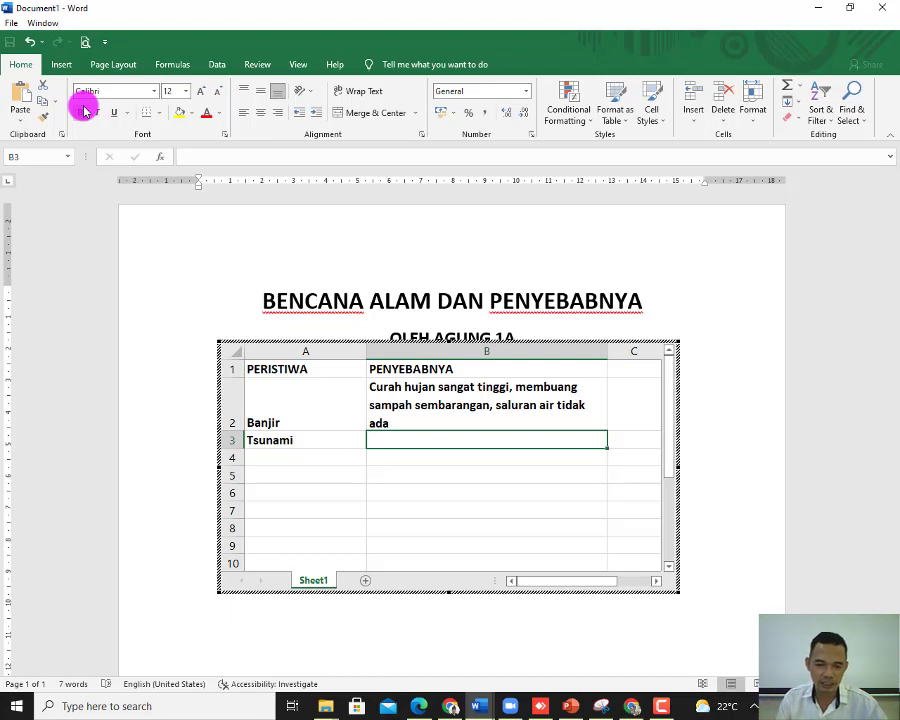
pyautogui.write('Ge')
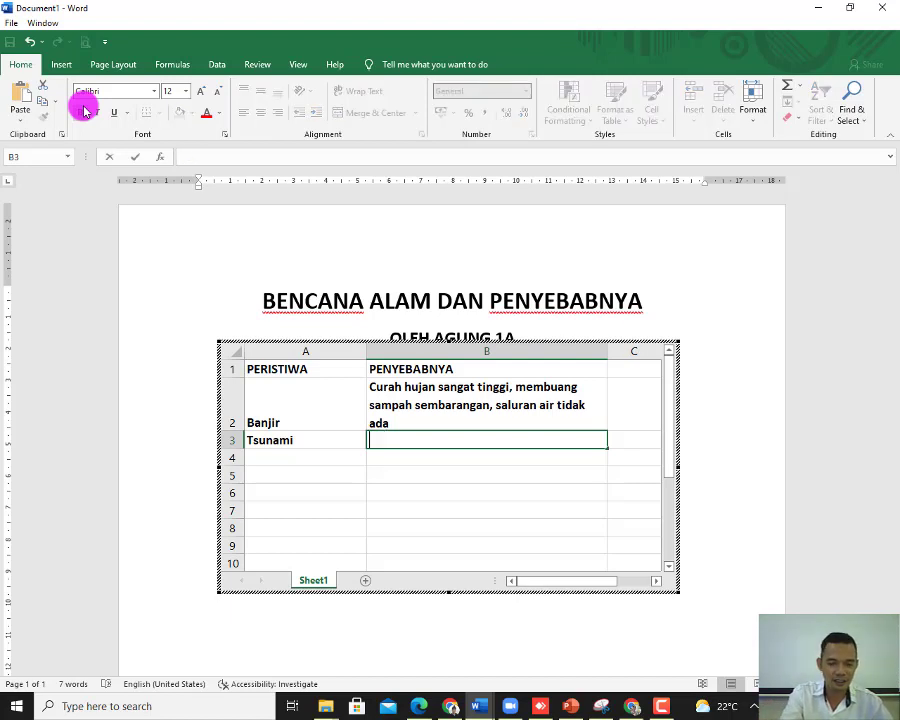
pyautogui.click(84, 111)
pyautogui.write('G')
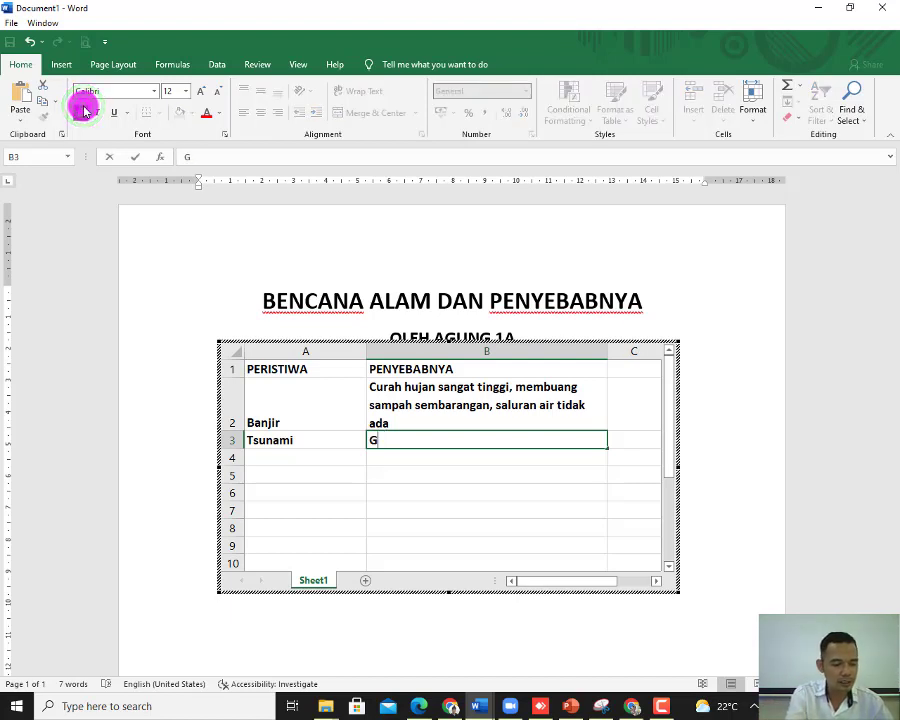
pyautogui.write('empa bumi tektonik')
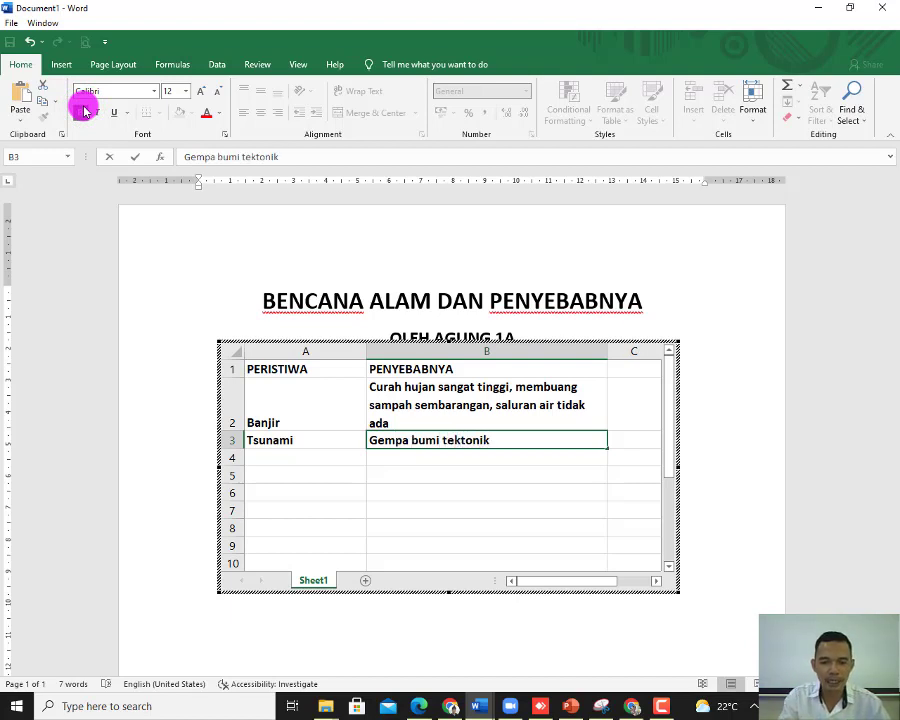
pyautogui.press('Return')
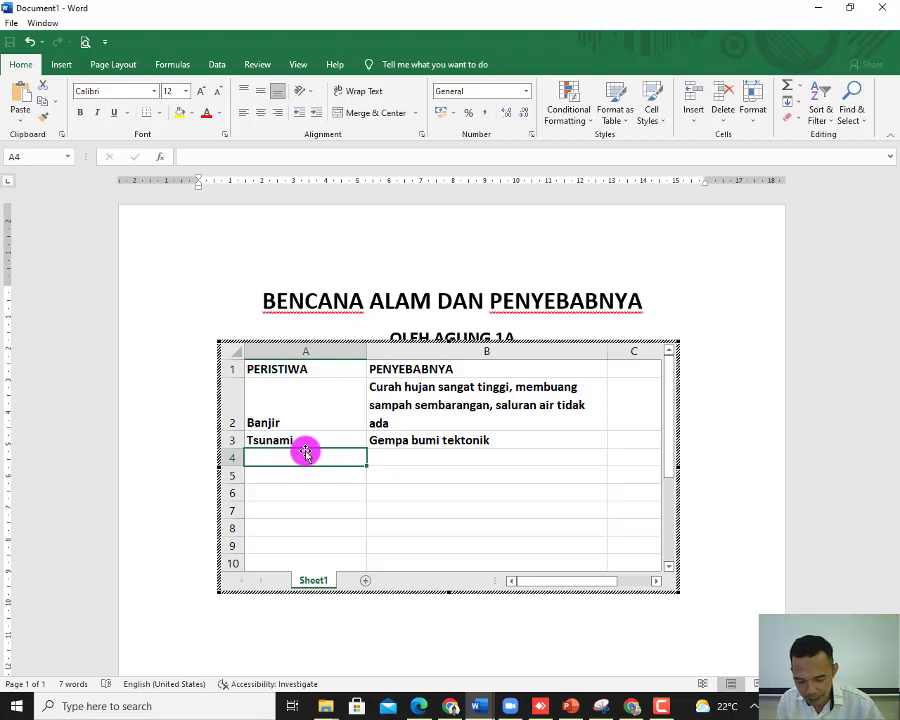
# Step: Enter 'Gunung meletus' in A4 and make it bold
pyautogui.write('G')
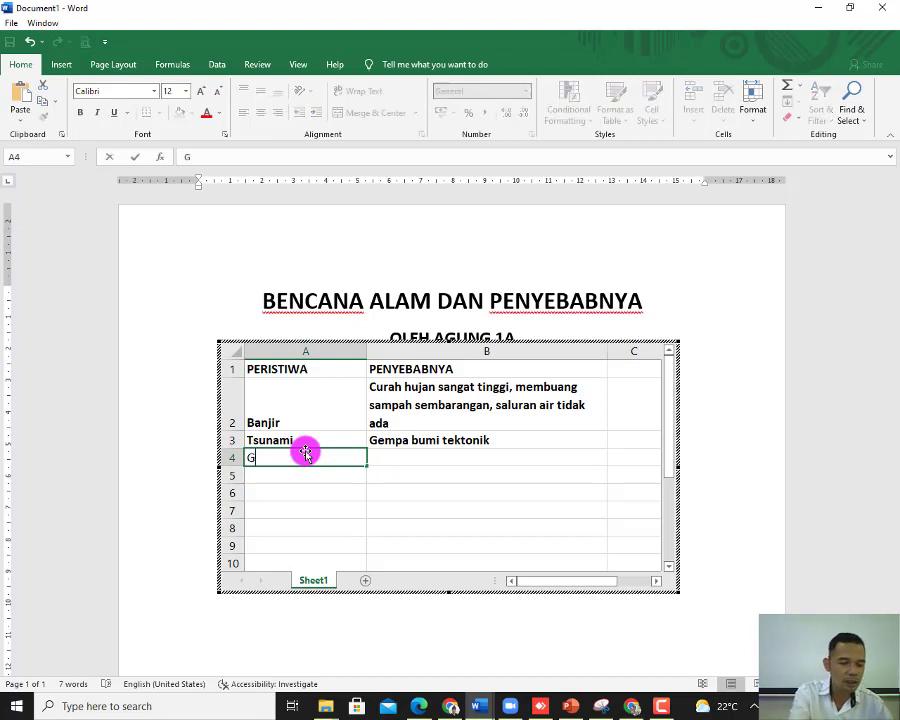
pyautogui.write('unung')
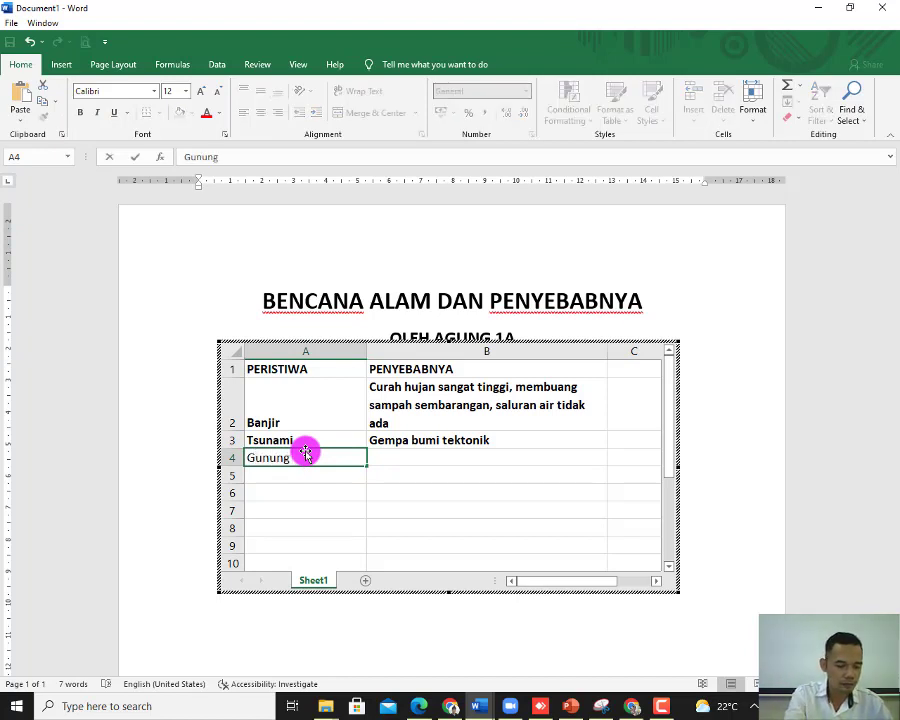
pyautogui.write(' melet')
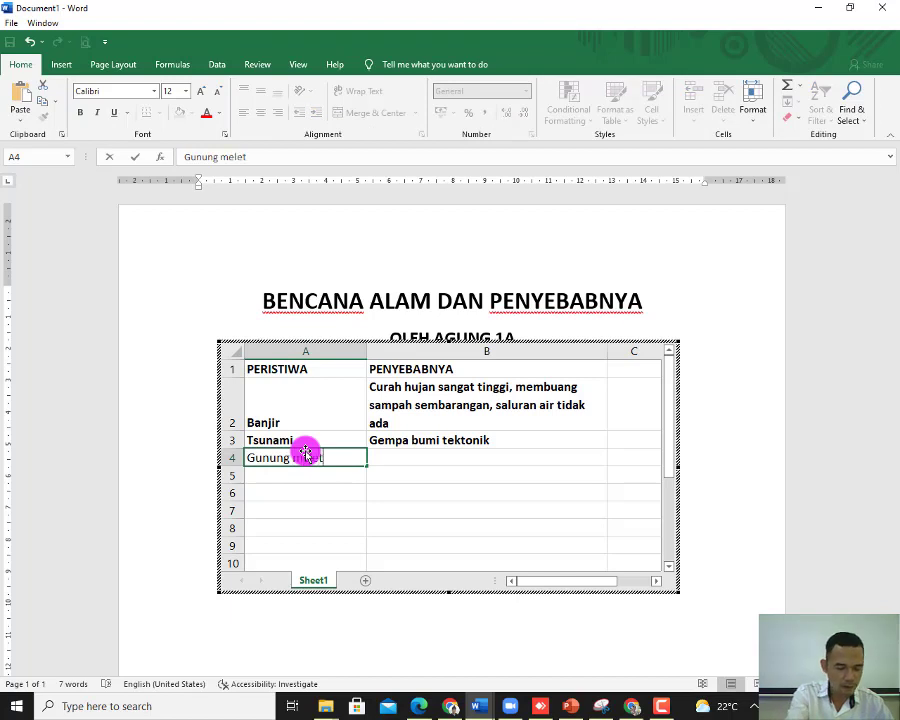
pyautogui.write('us')
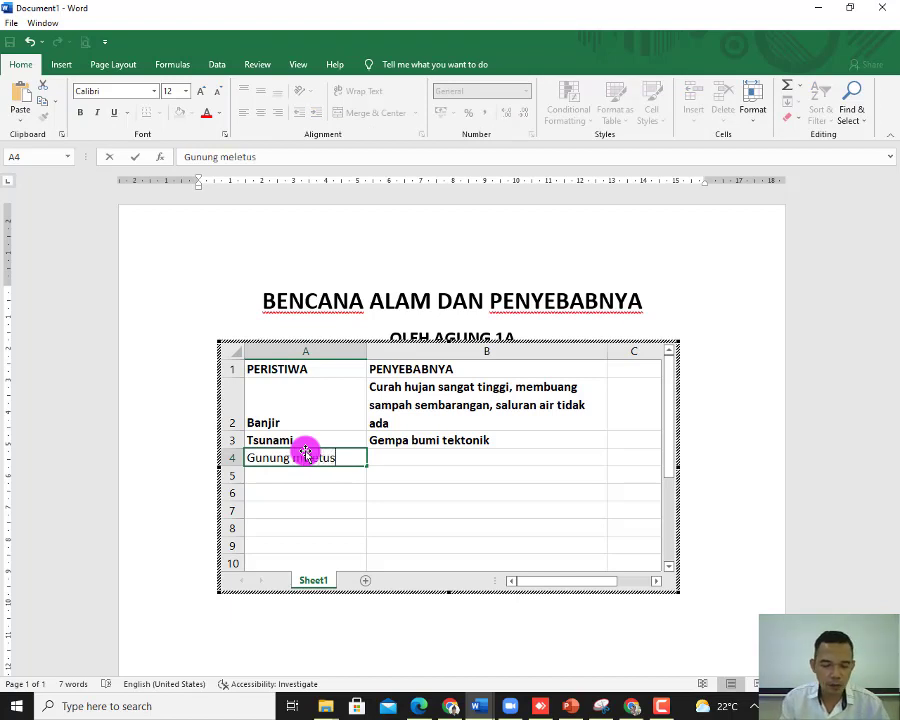
pyautogui.click(408, 460)
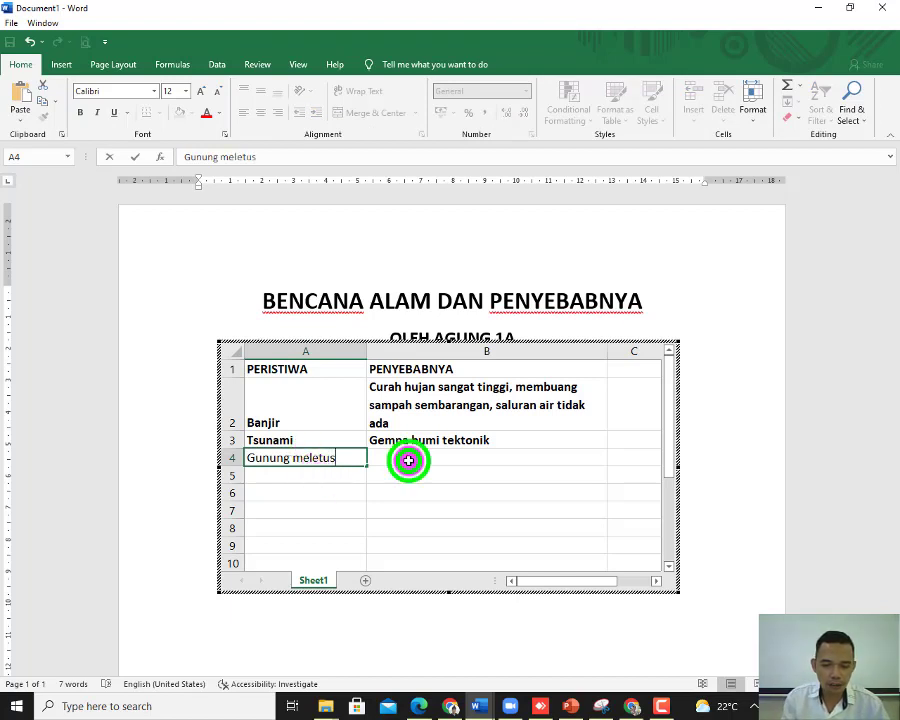
pyautogui.click(342, 462)
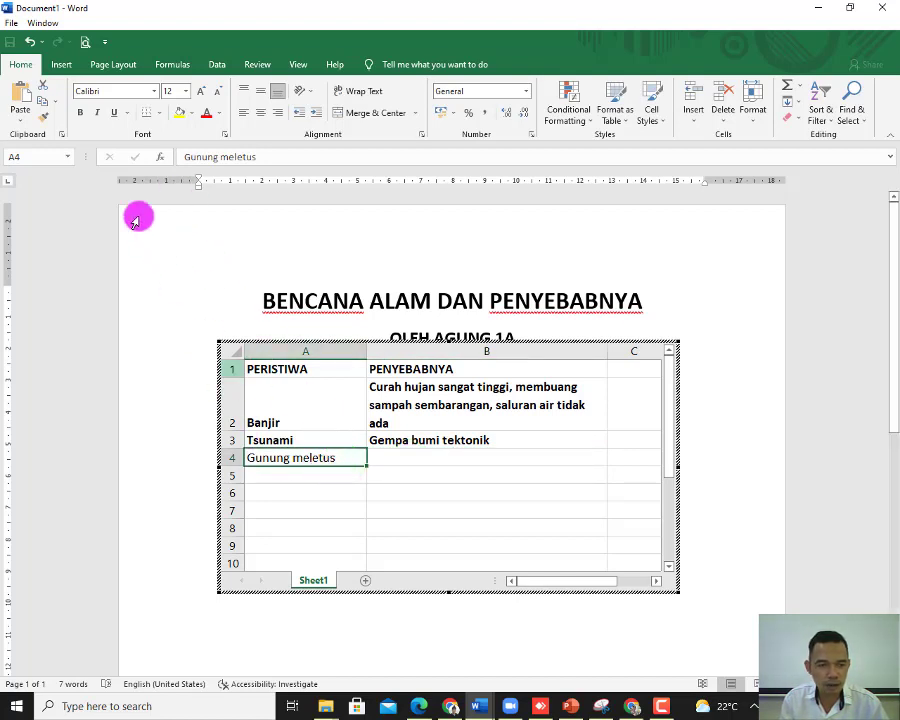
pyautogui.click(80, 112)
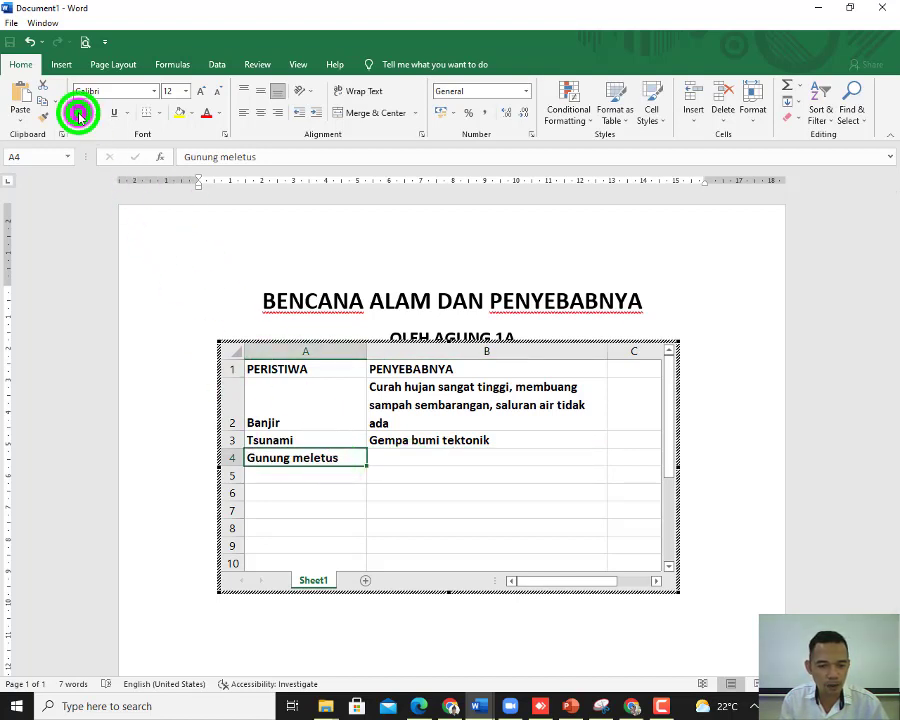
# Step: Enter the cause 'Gempa bumi vulkanik' in B4 and make it bold
pyautogui.click(392, 460)
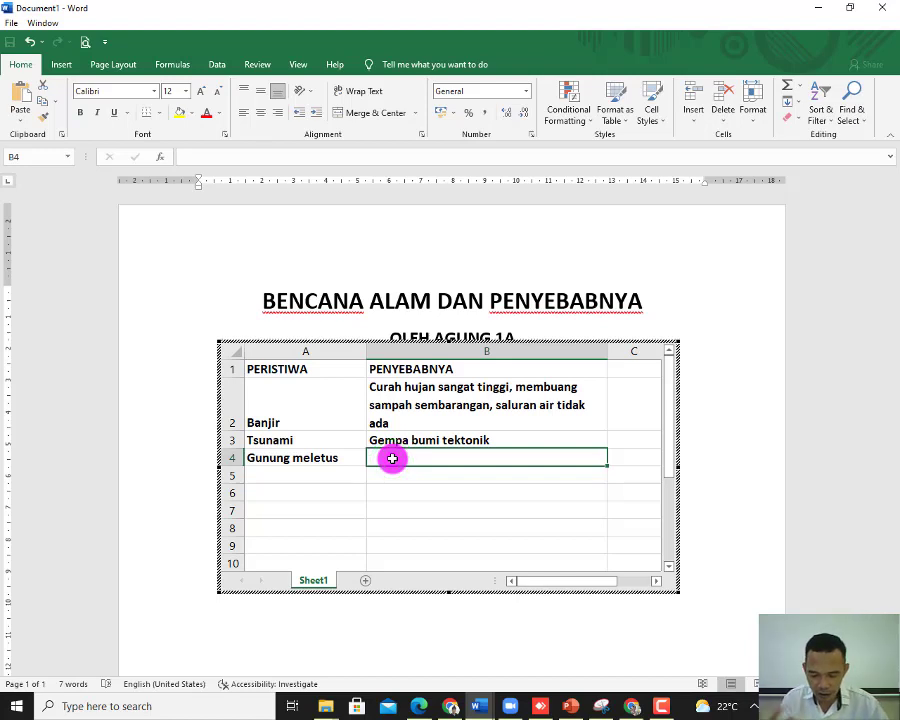
pyautogui.write('Gempa ')
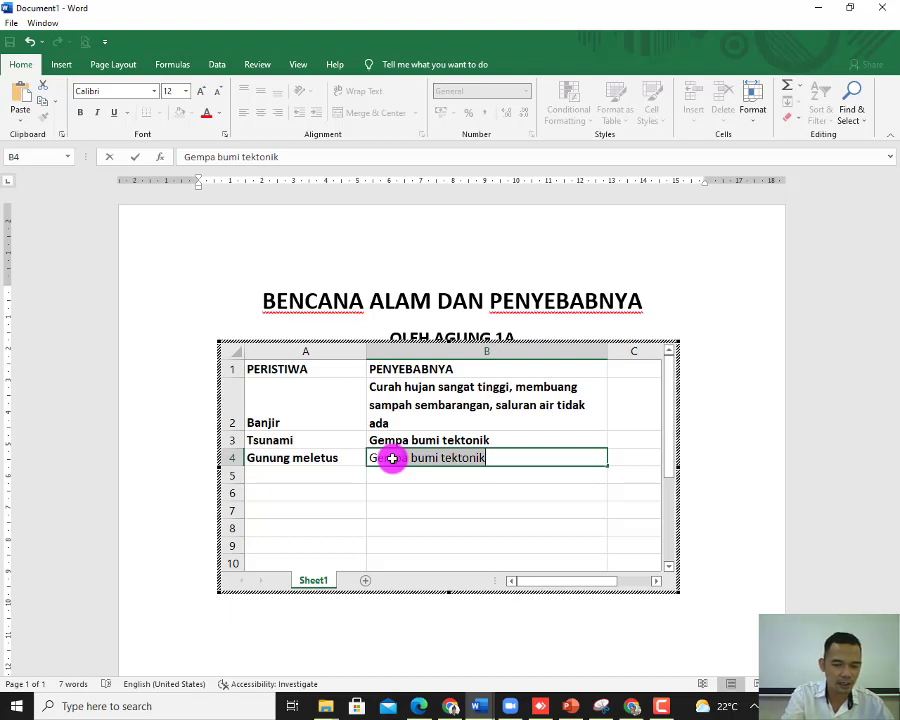
pyautogui.write('bumi ')
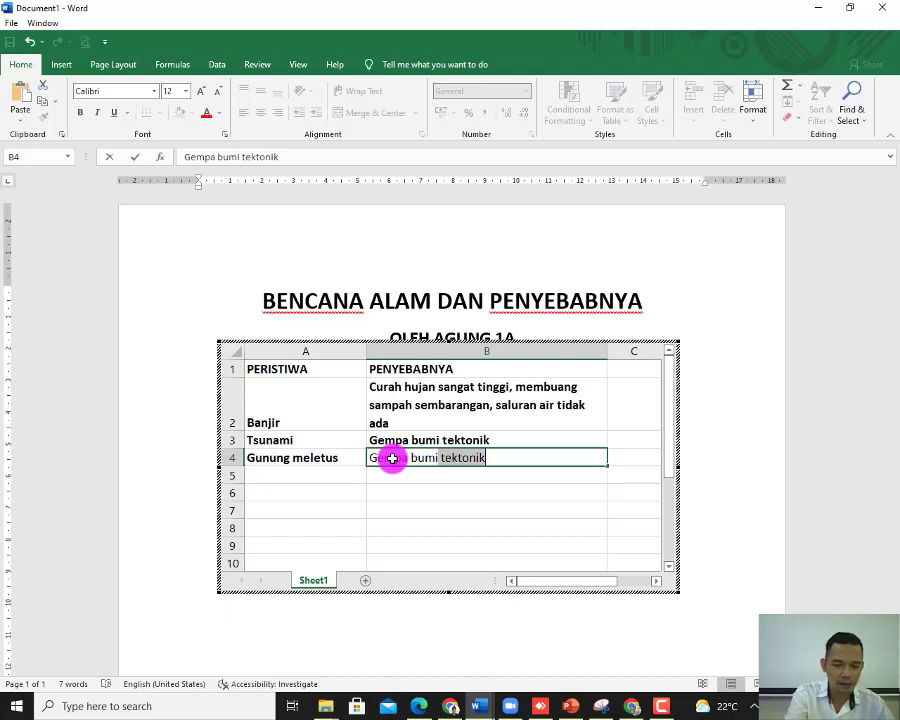
pyautogui.write('vulkanik')
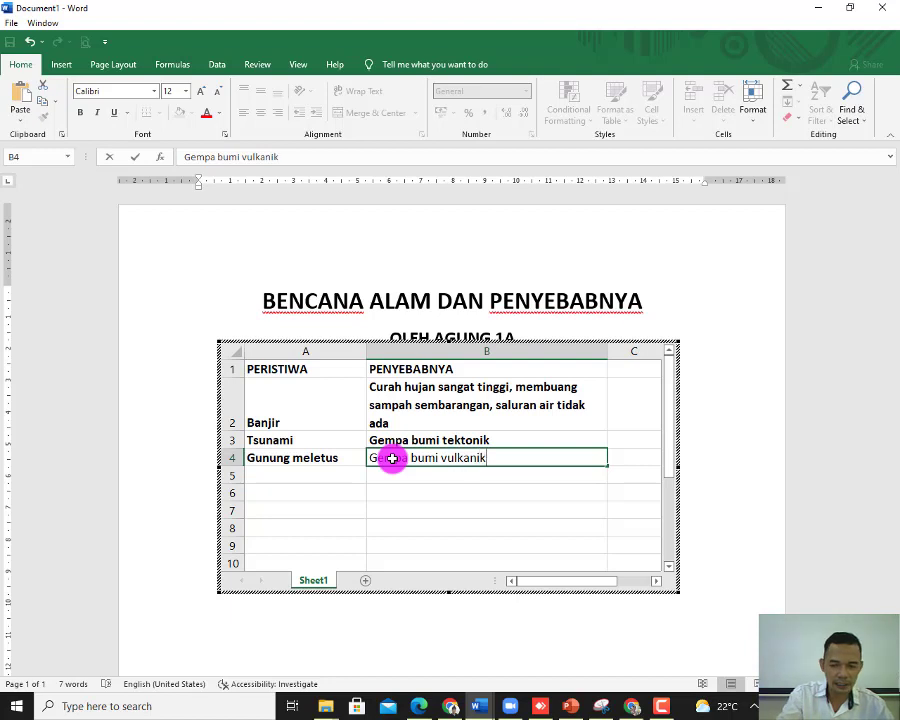
pyautogui.press('Return')
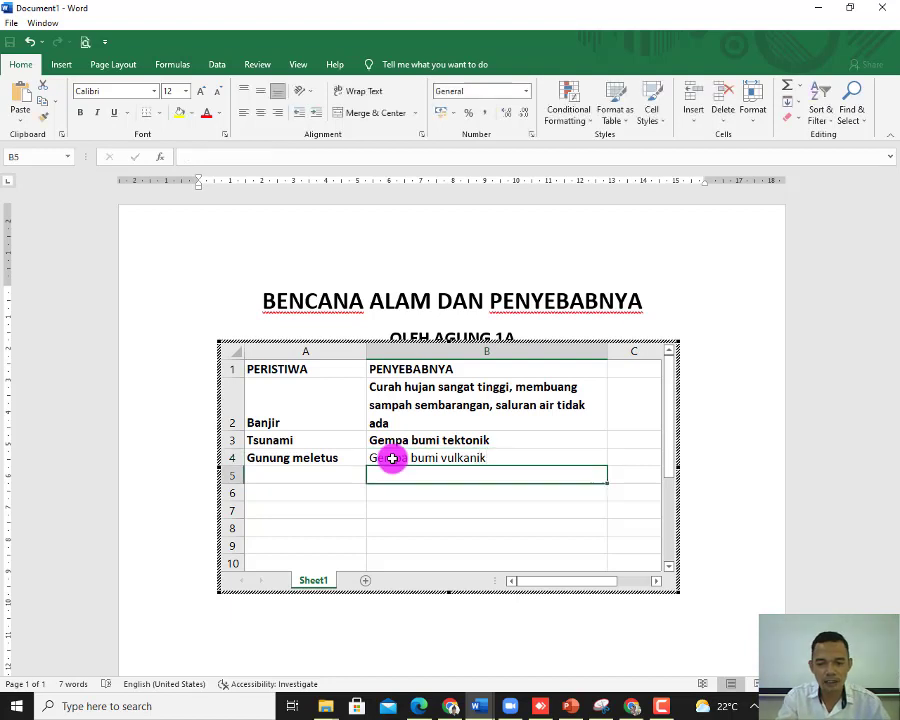
pyautogui.click(393, 458)
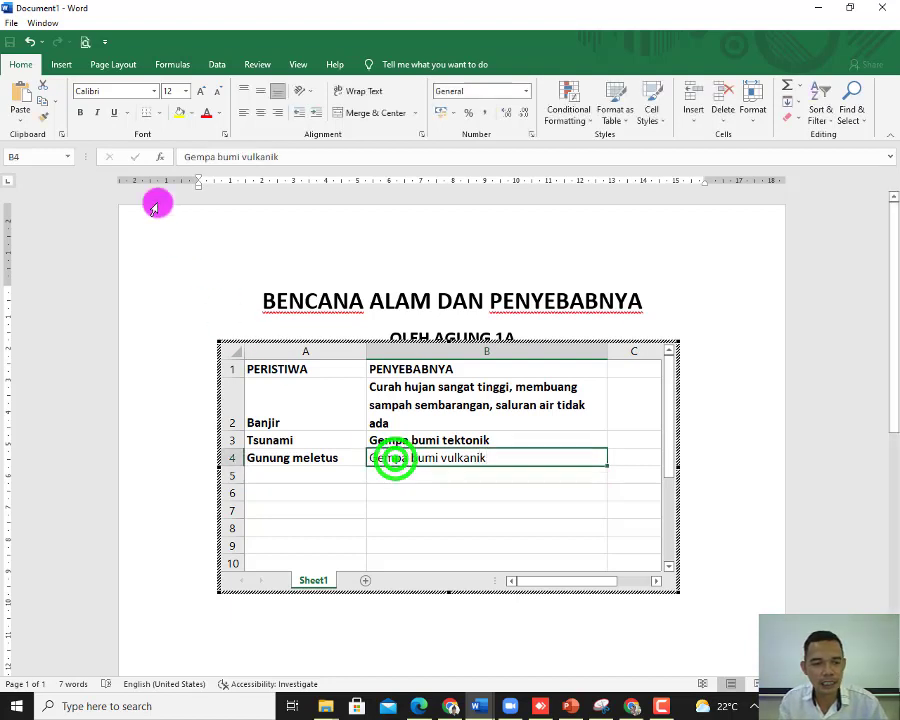
pyautogui.click(81, 112)
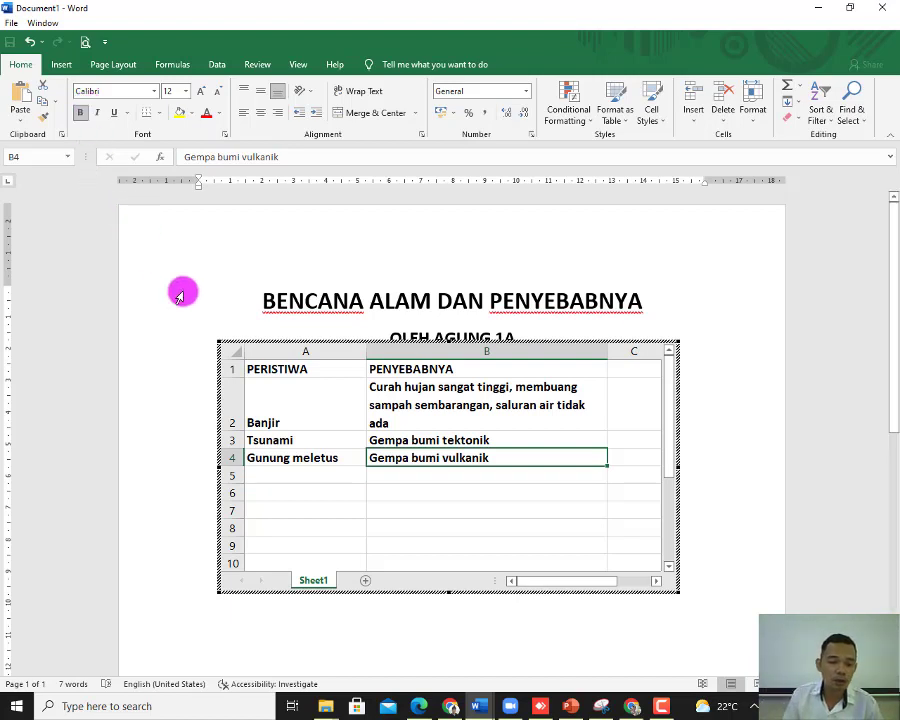
# Step: Centre the A1:B1 headers, set them to 16 pt, and give them an orange fill
pyautogui.click(253, 369)
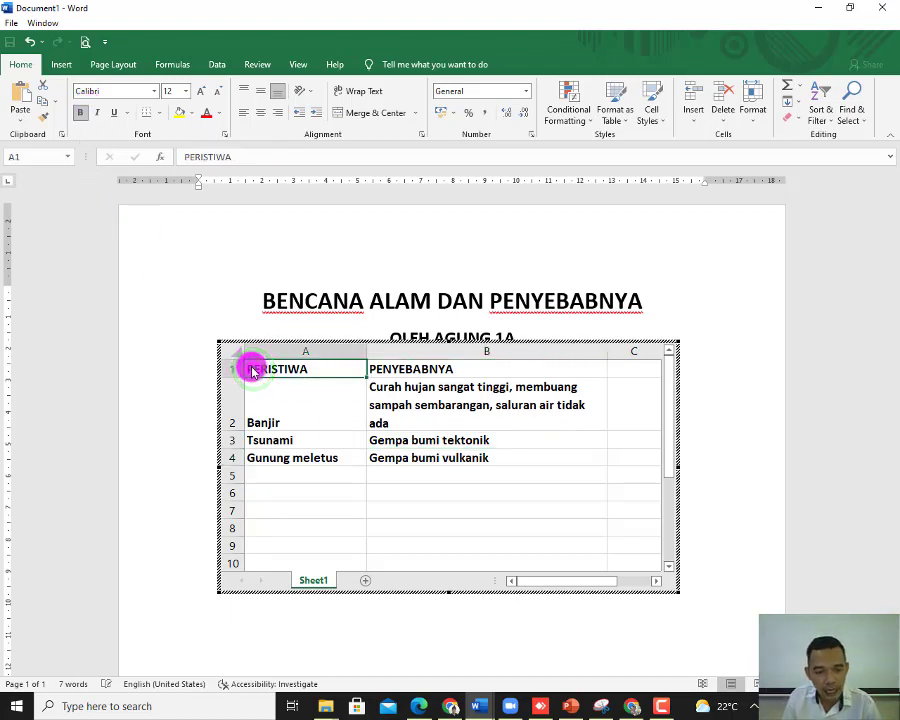
pyautogui.moveTo(257, 369); pyautogui.dragTo(389, 368)
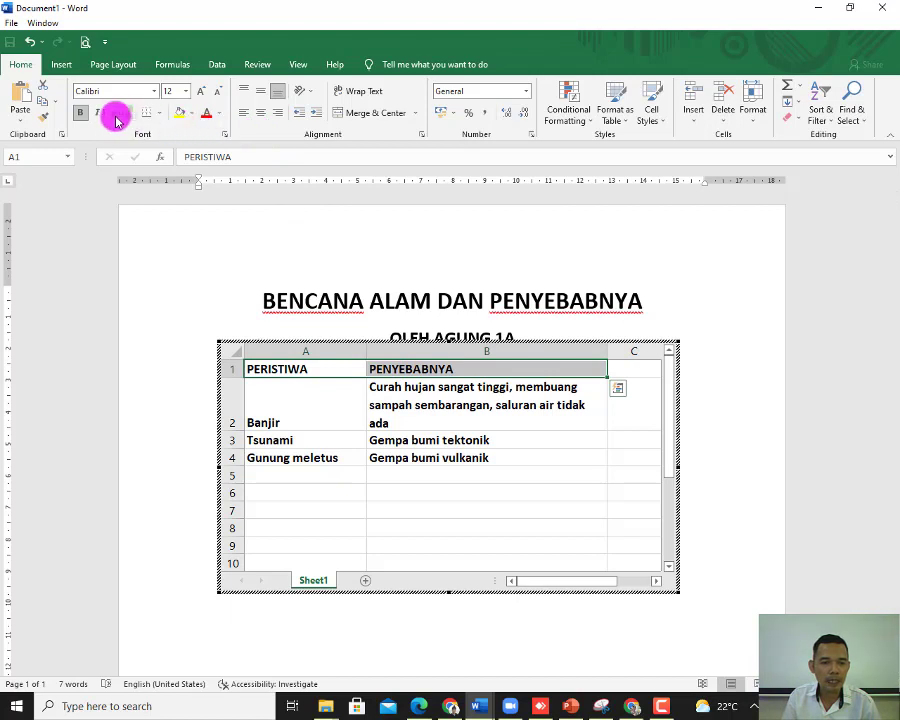
pyautogui.click(261, 114)
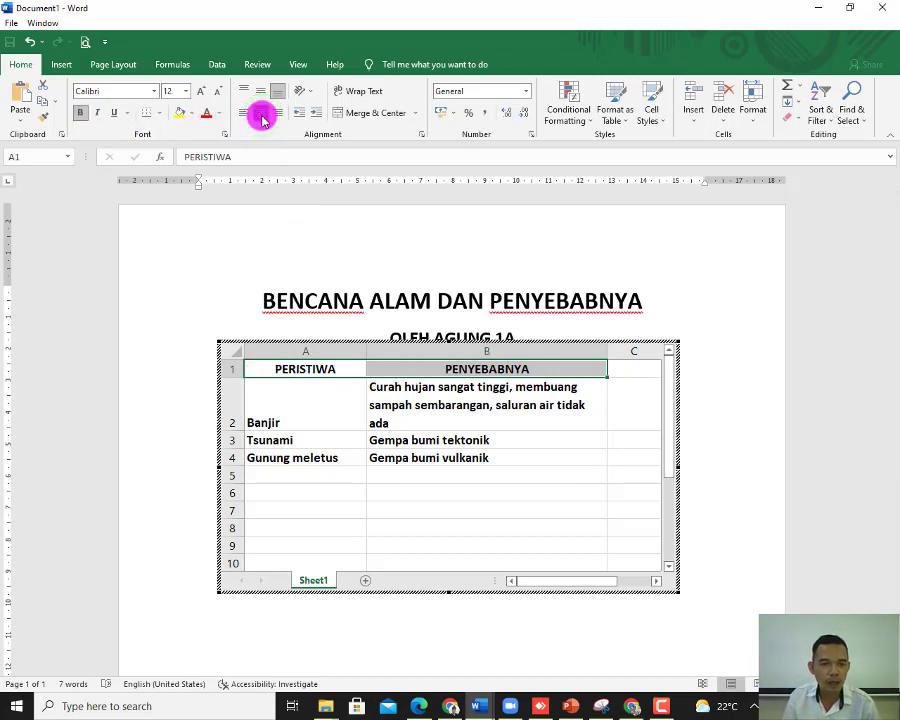
pyautogui.click(185, 91)
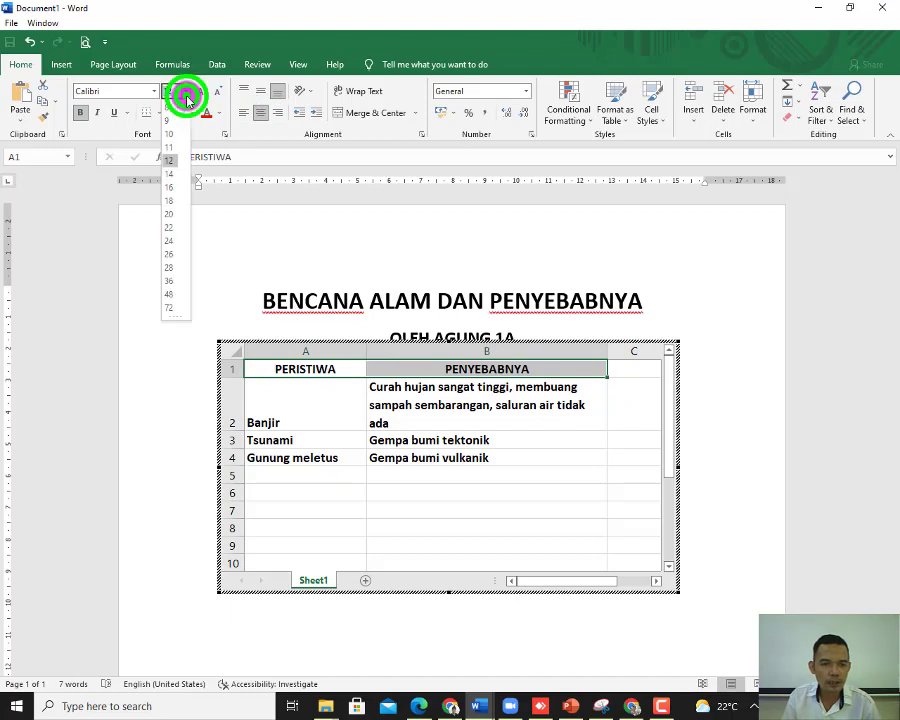
pyautogui.click(171, 187)
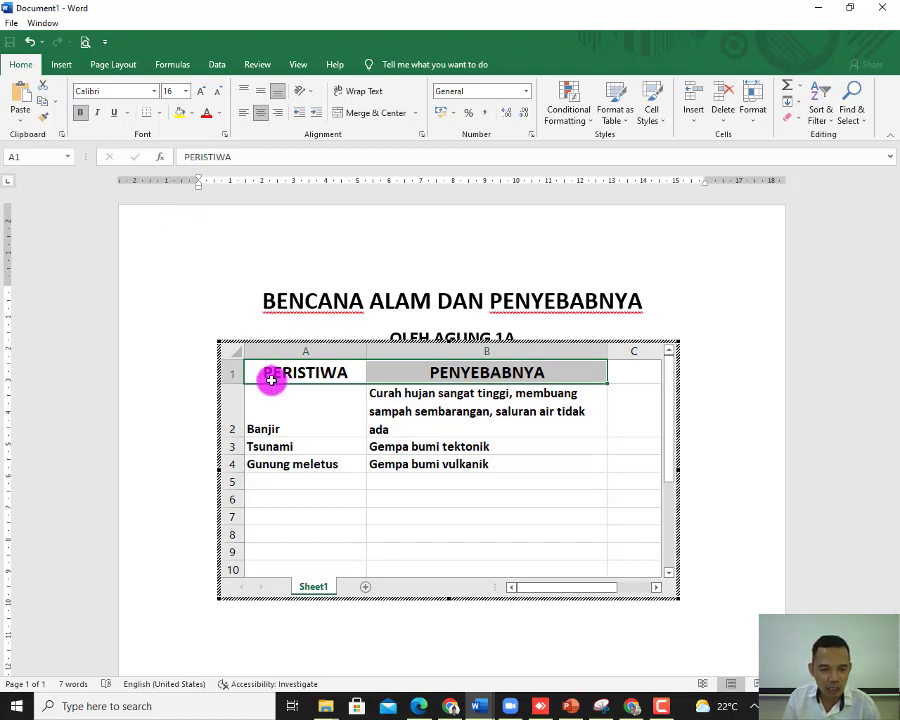
pyautogui.click(193, 113)
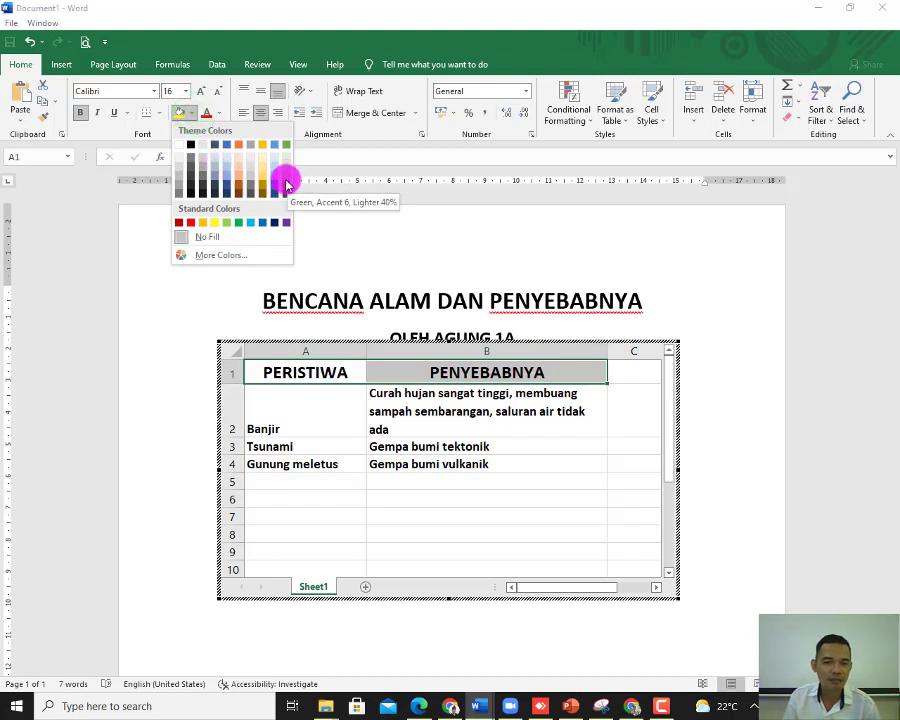
pyautogui.click(203, 222)
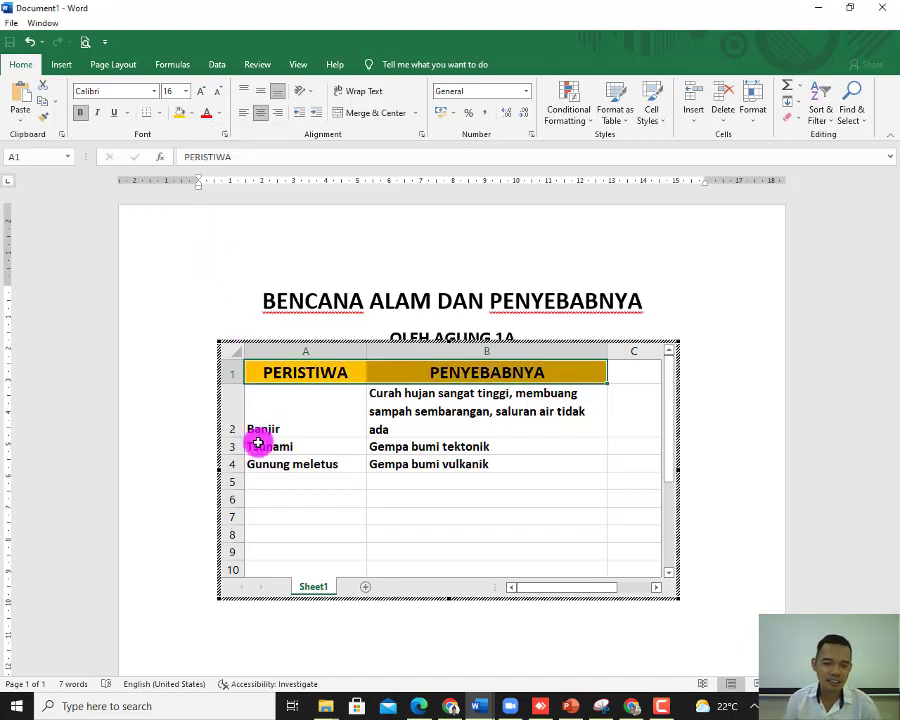
# Step: Set rows 2–4 (Banjir through Gunung meletus) to a row height of 50
pyautogui.click(282, 422)
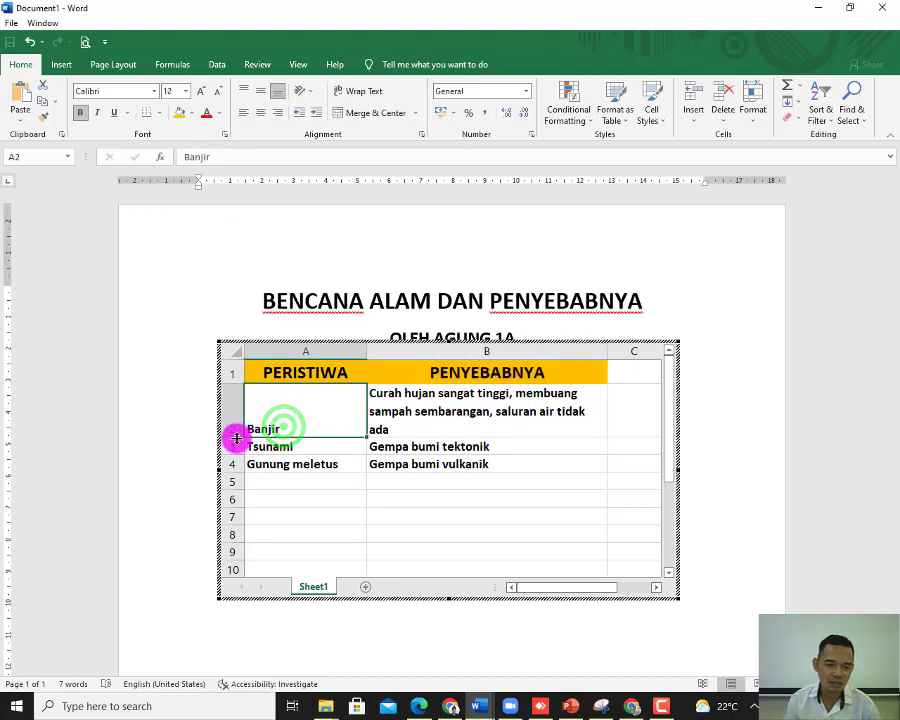
pyautogui.moveTo(236, 437); pyautogui.dragTo(236, 437)
pyautogui.click(236, 437)
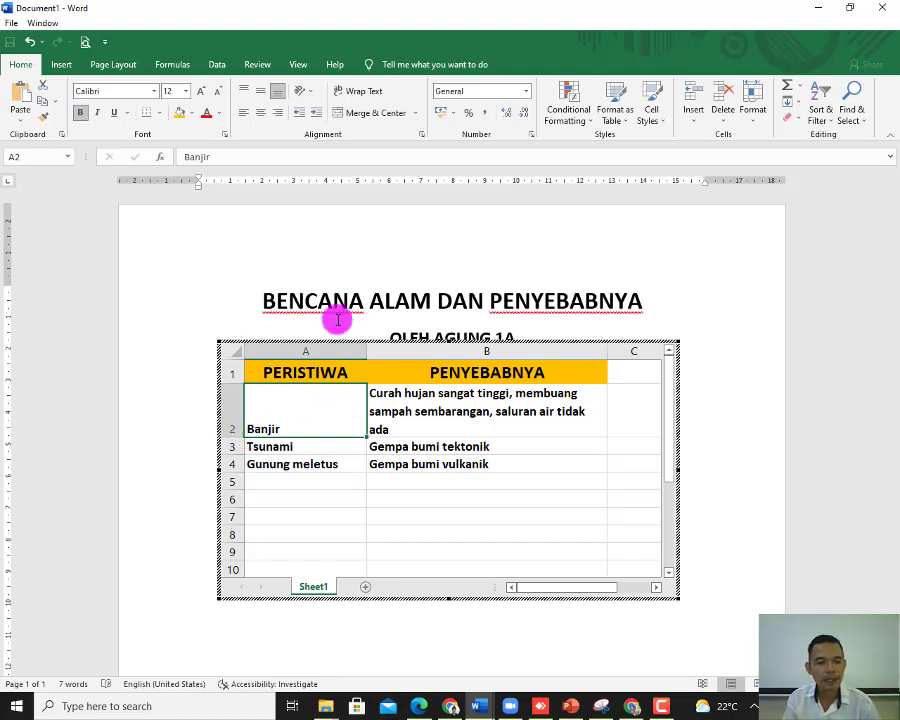
pyautogui.click(319, 412)
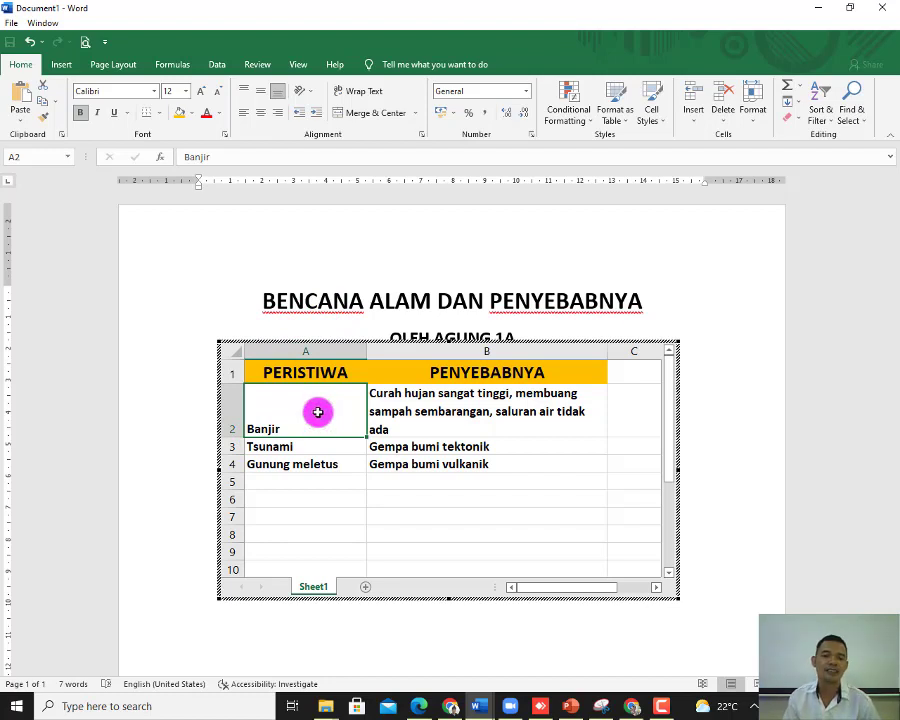
pyautogui.moveTo(318, 412); pyautogui.dragTo(410, 405)
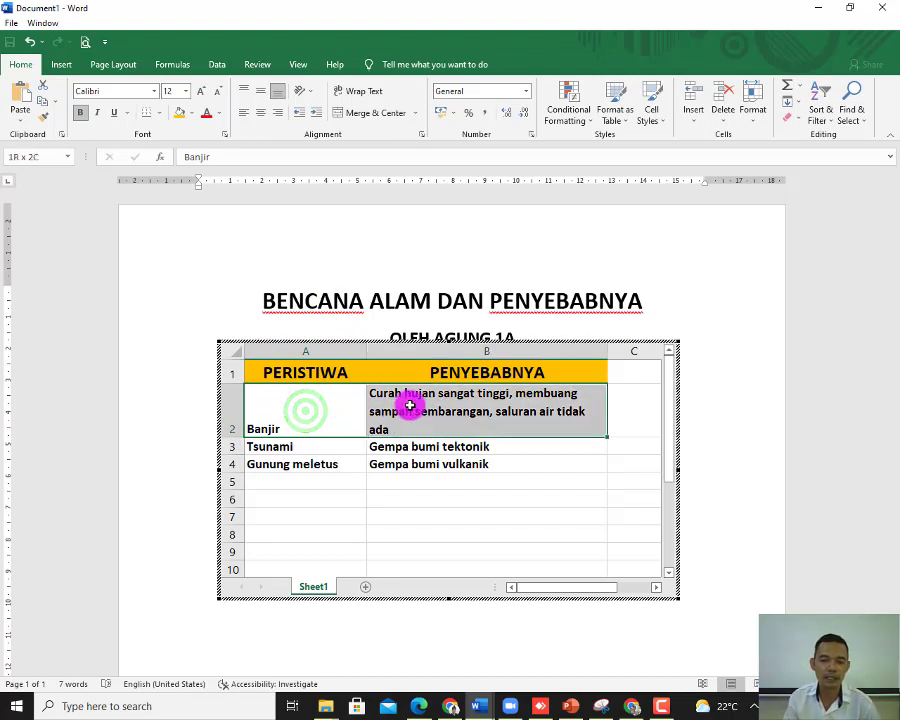
pyautogui.moveTo(410, 405); pyautogui.dragTo(430, 464)
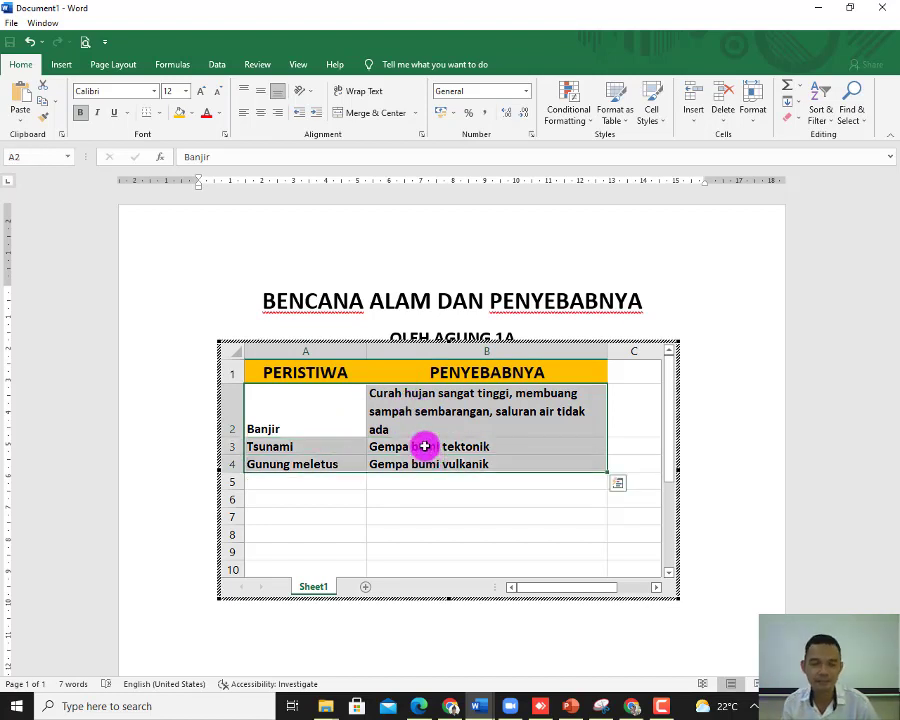
pyautogui.click(757, 118)
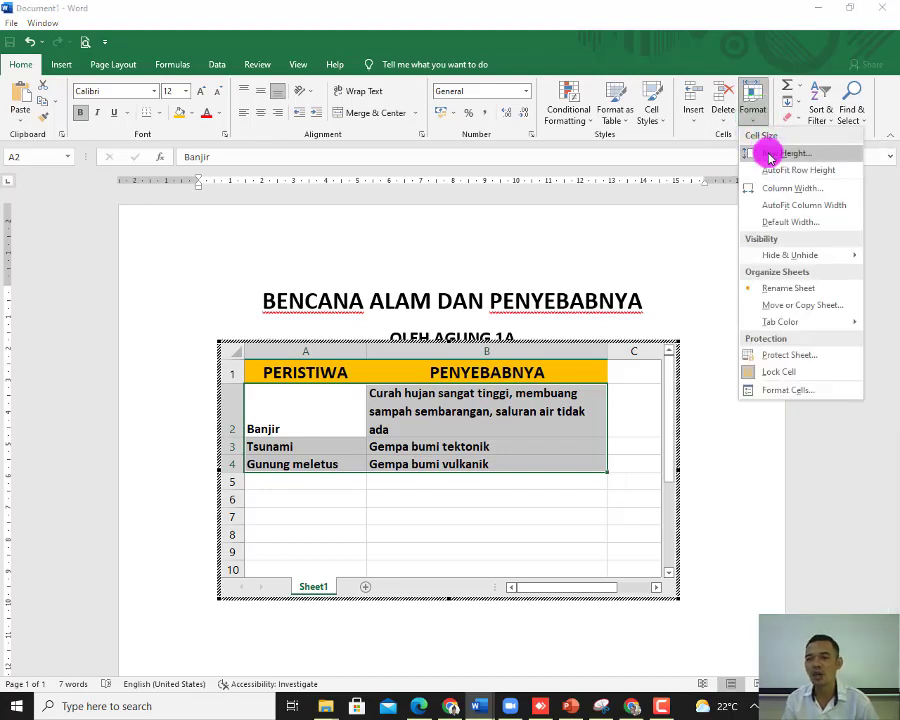
pyautogui.click(805, 153)
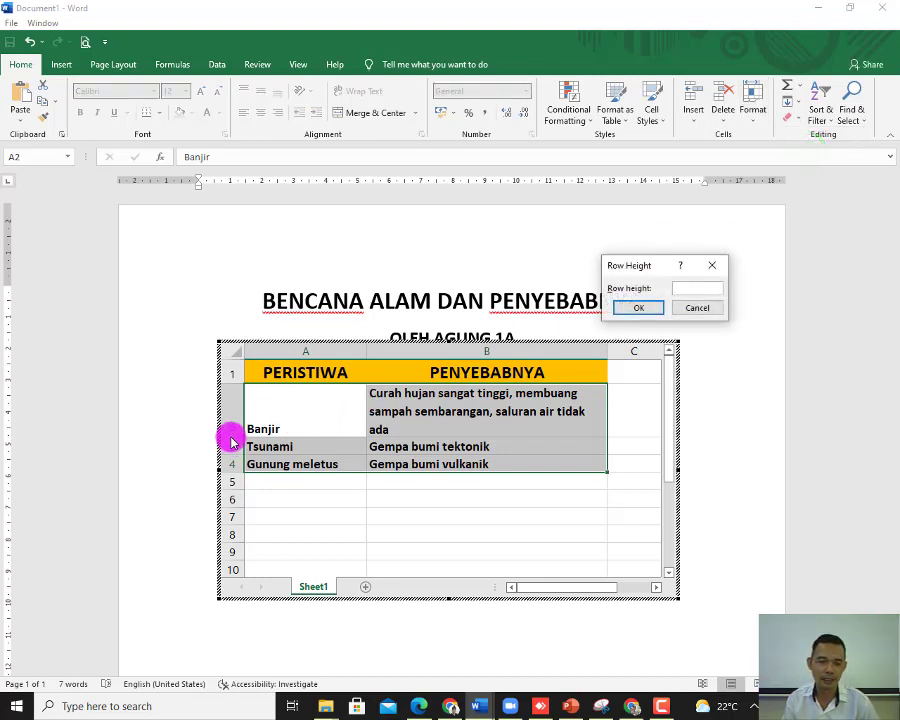
pyautogui.write('50')
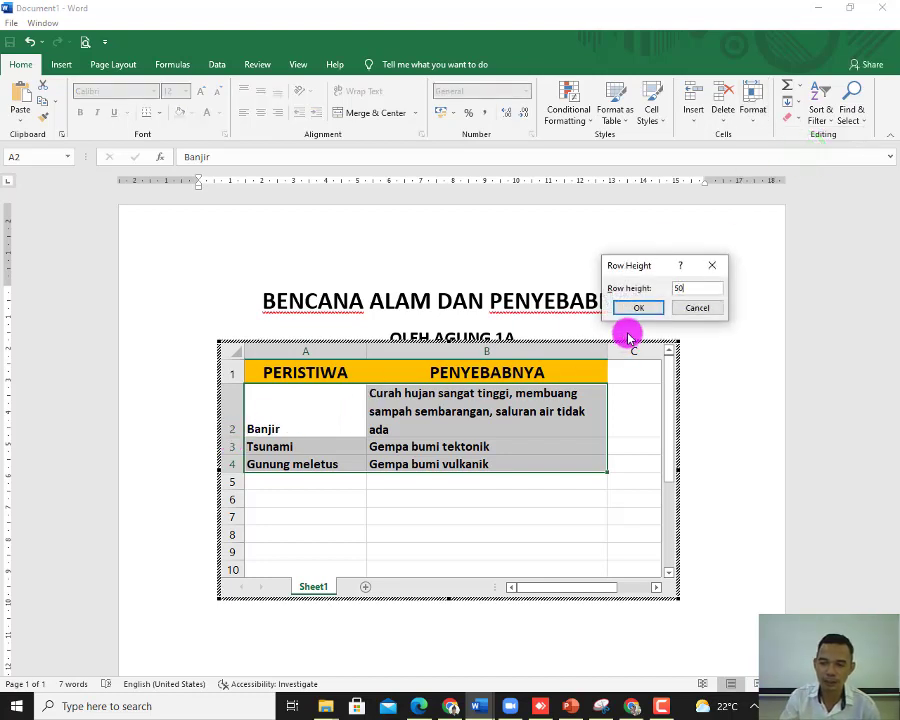
pyautogui.click(640, 312)
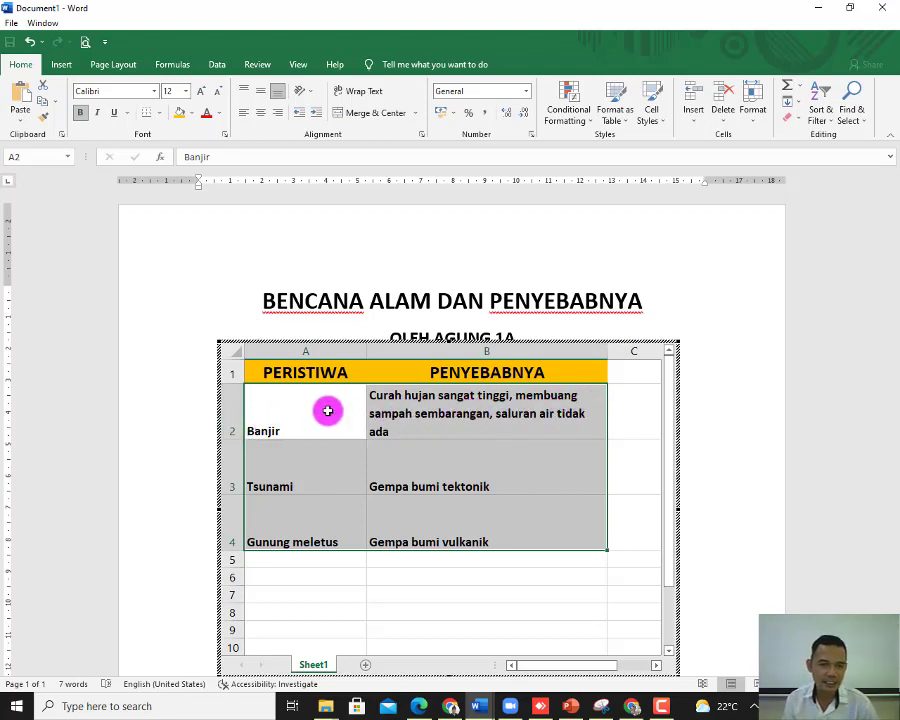
# Step: Centre the row text vertically, then apply All Borders to the whole A1:B4 table
pyautogui.click(260, 94)
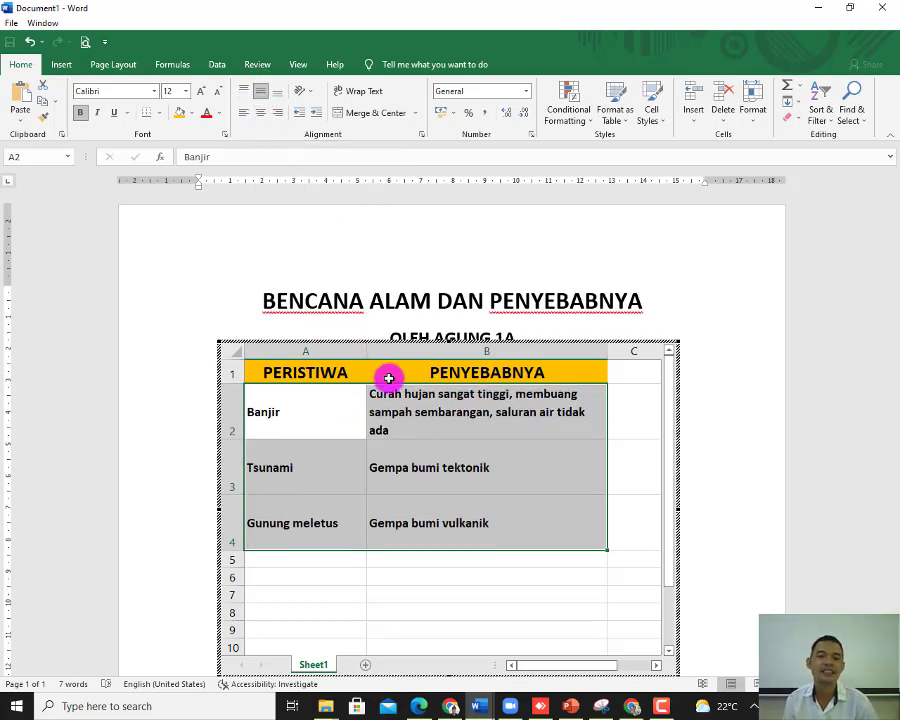
pyautogui.click(474, 528)
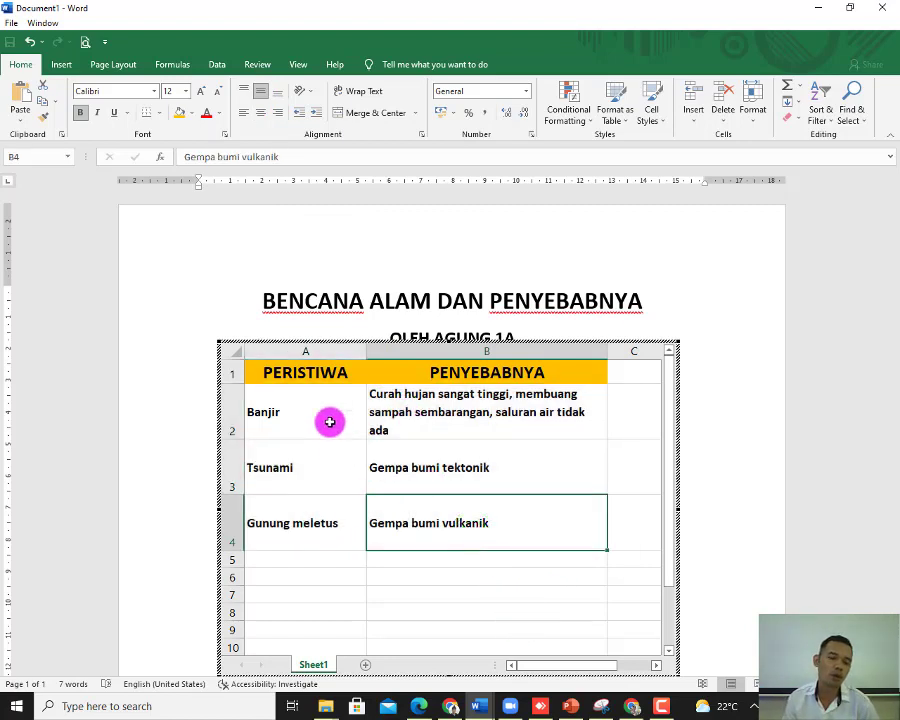
pyautogui.click(295, 374)
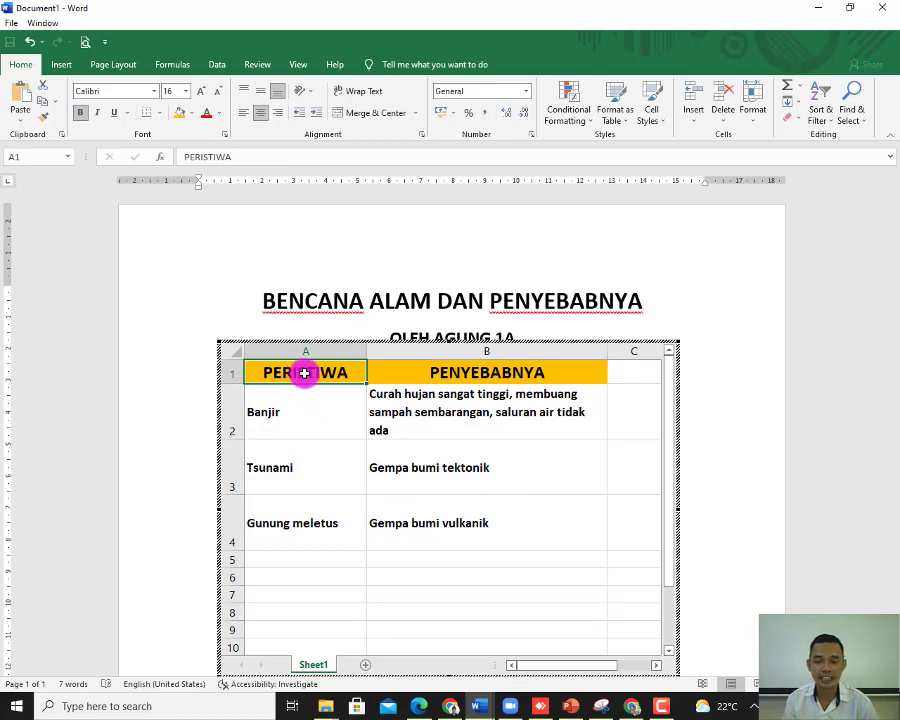
pyautogui.click(304, 374)
pyautogui.moveTo(304, 373); pyautogui.dragTo(447, 370)
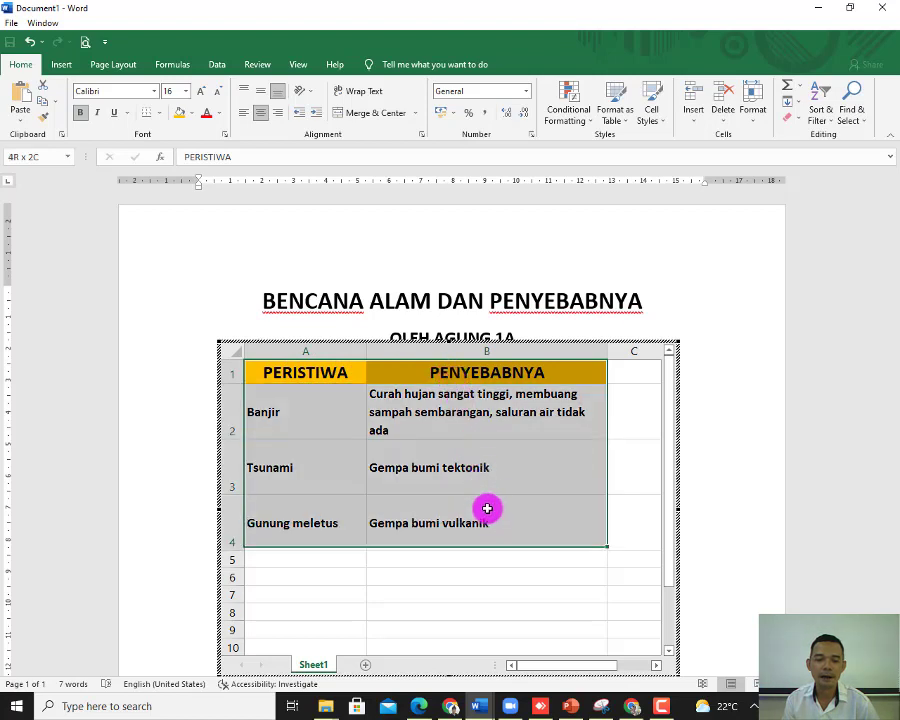
pyautogui.moveTo(447, 370); pyautogui.dragTo(486, 508)
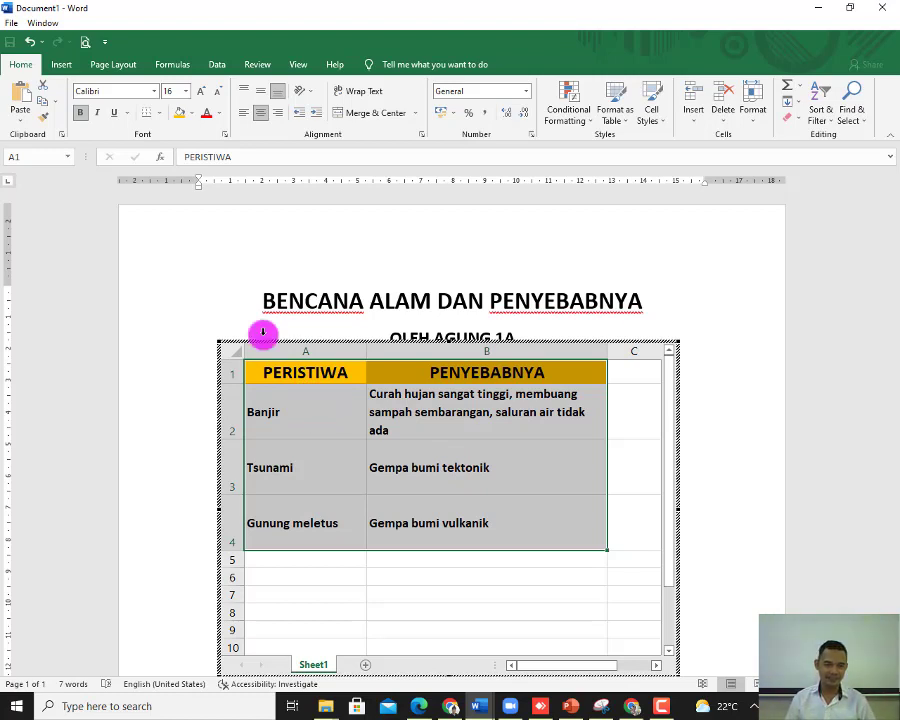
pyautogui.click(159, 116)
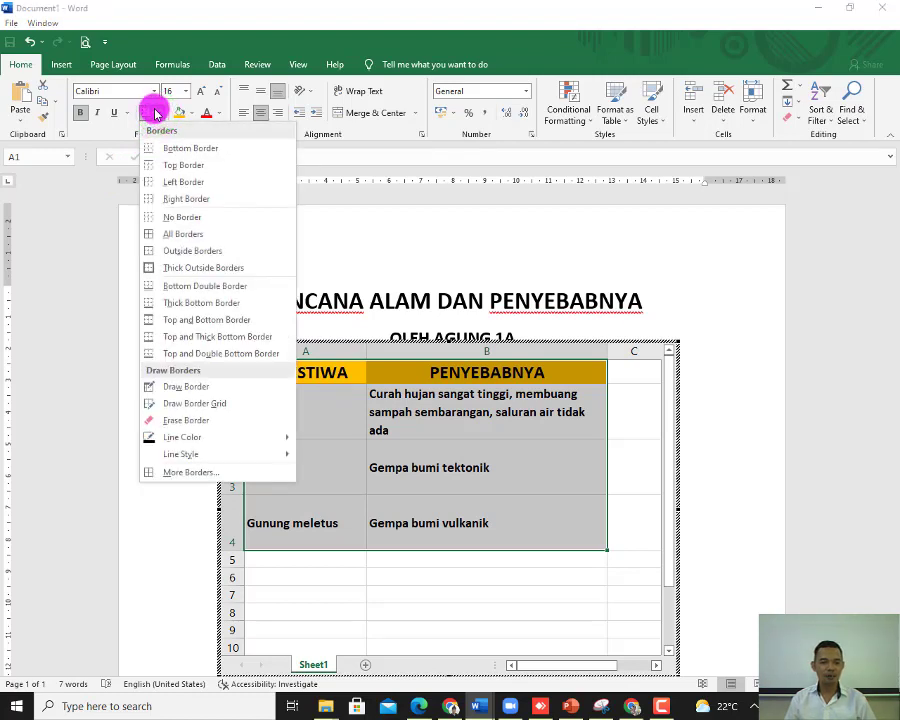
pyautogui.click(179, 234)
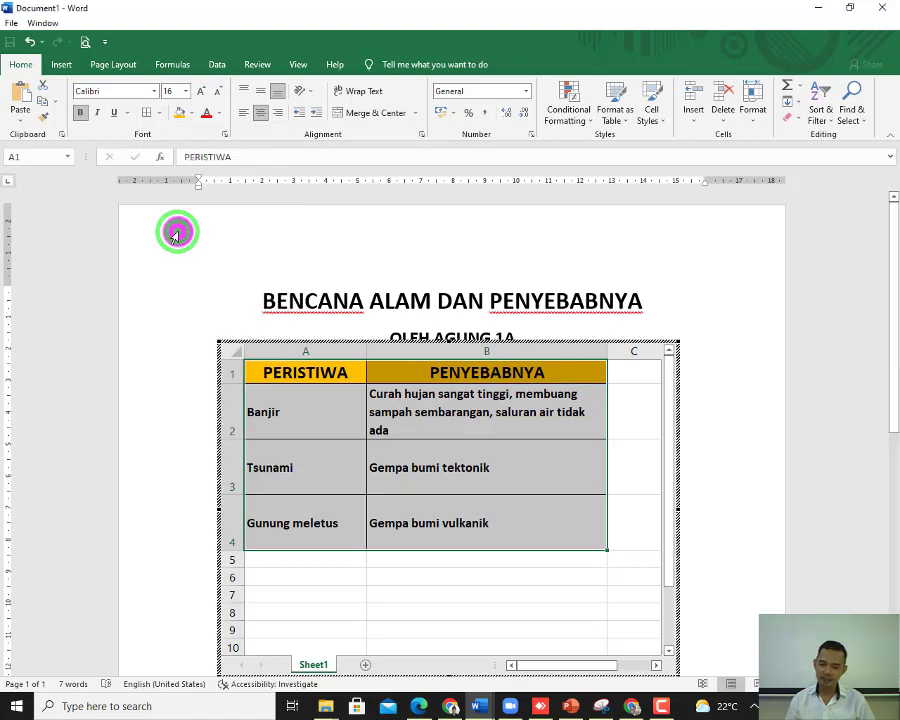
pyautogui.click(552, 470)
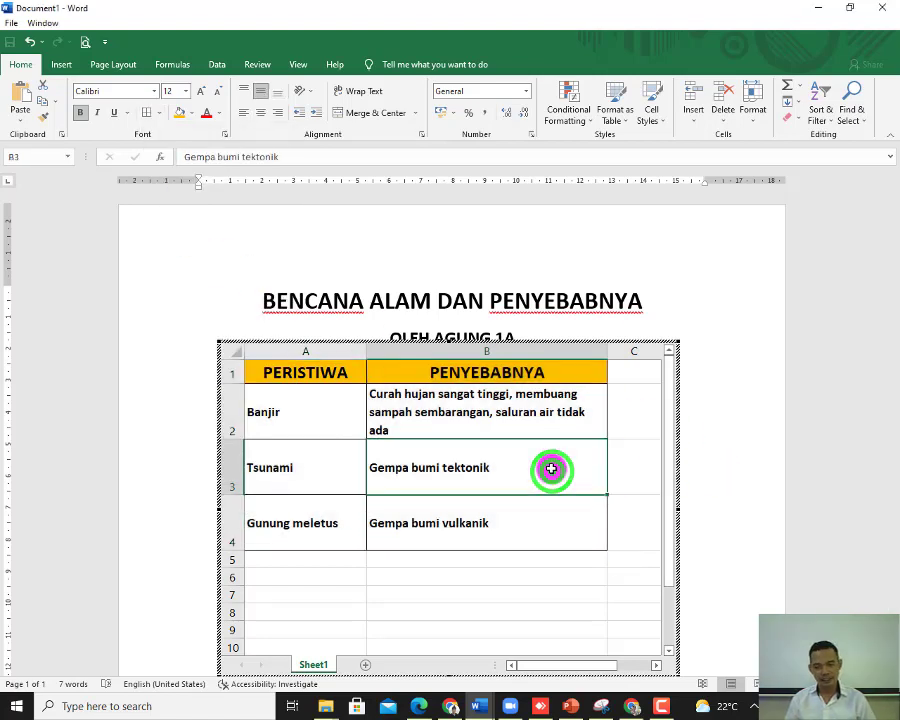
# Step: Crop the embedded sheet to the two table columns and four rows, hiding empty cells
pyautogui.moveTo(677, 508); pyautogui.dragTo(625, 509)
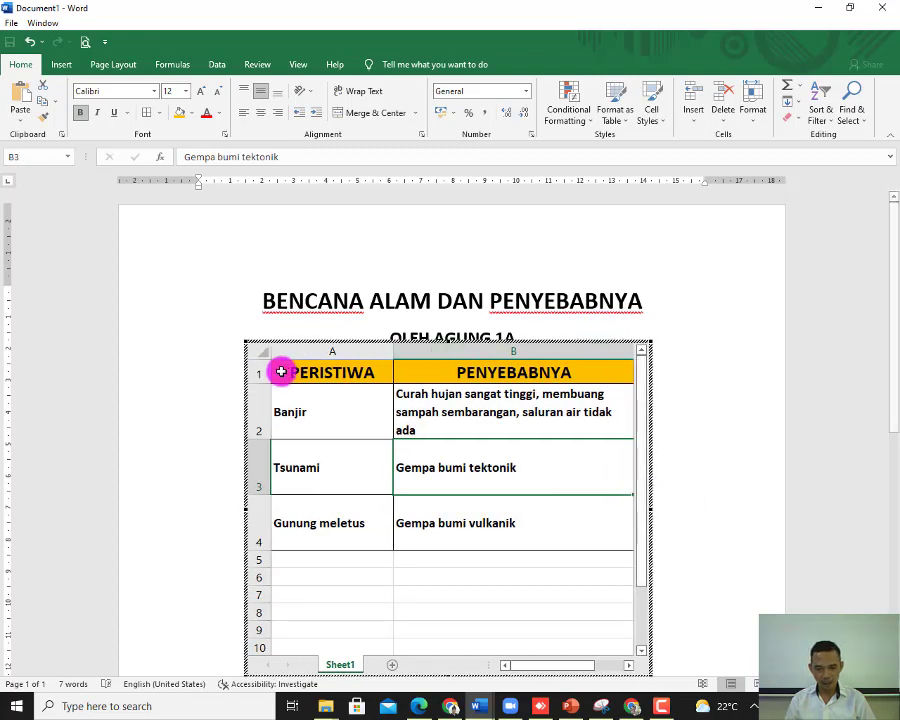
pyautogui.moveTo(890, 355); pyautogui.dragTo(890, 400)
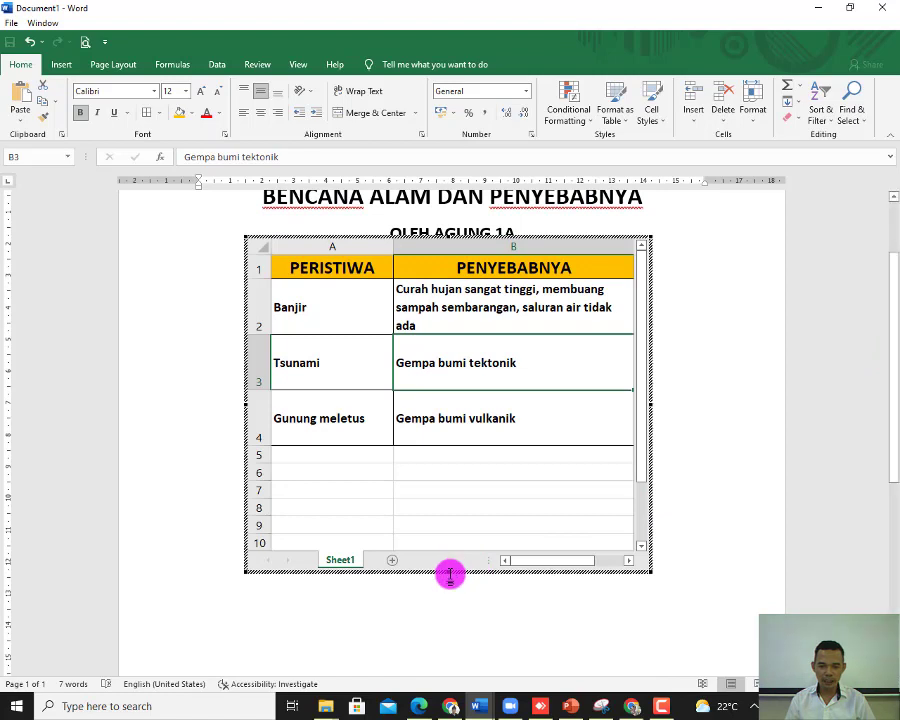
pyautogui.click(447, 572)
pyautogui.moveTo(447, 572); pyautogui.dragTo(457, 489)
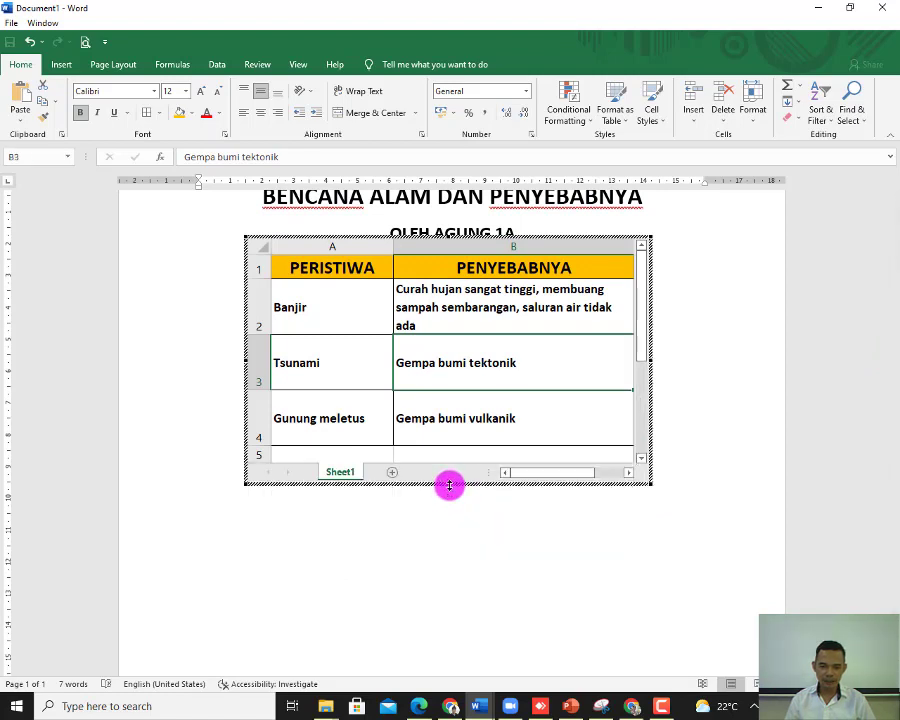
pyautogui.moveTo(448, 483); pyautogui.dragTo(449, 474)
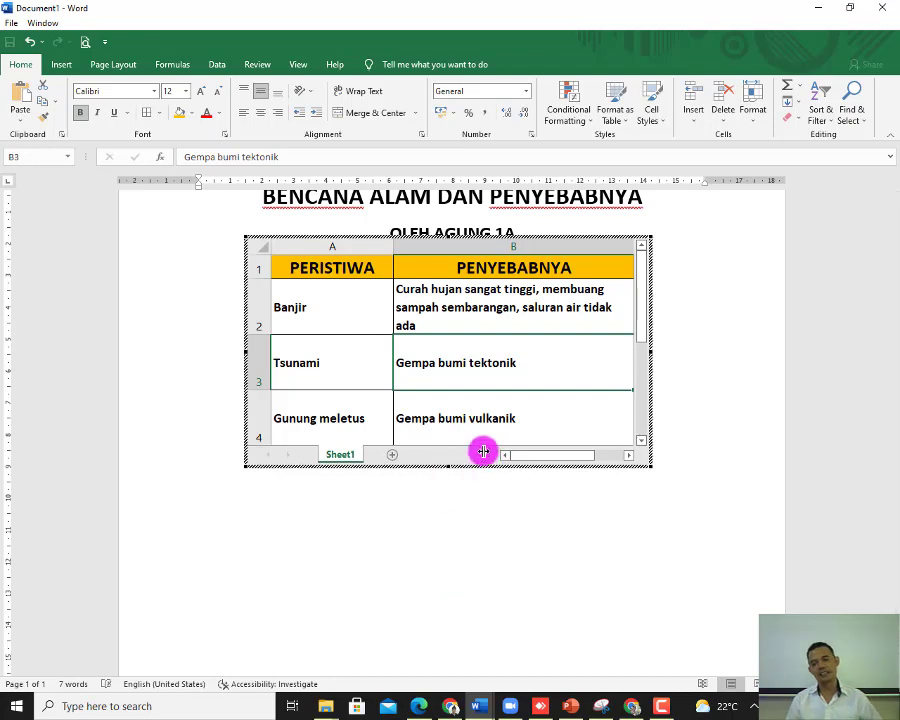
# Step: Exit worksheet editing so the cropped table sits on the page below the author line
pyautogui.click(725, 327)
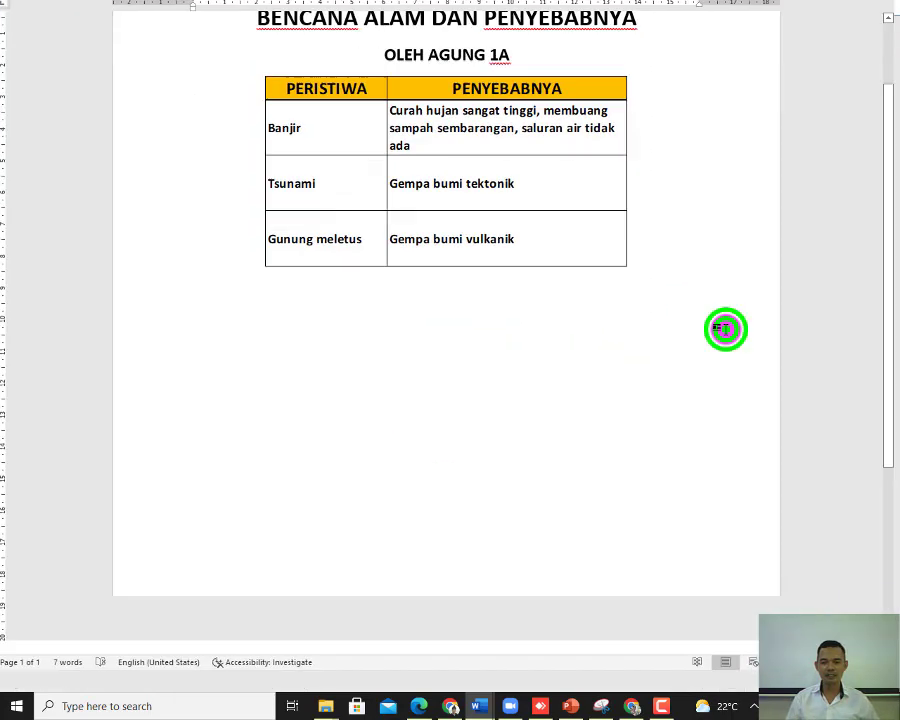
pyautogui.scroll(2, 480, 356)
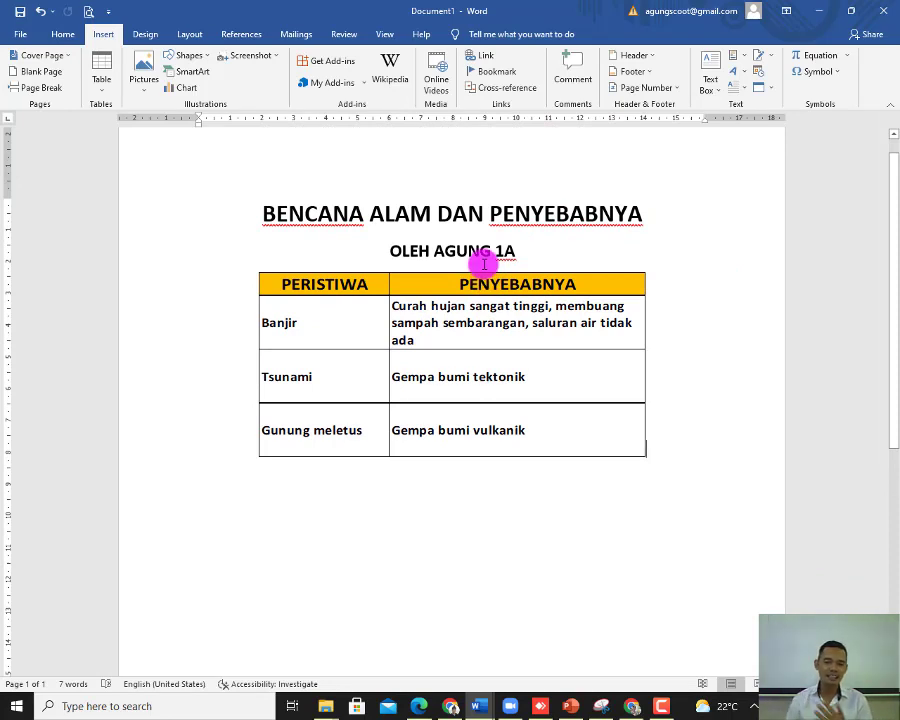
pyautogui.click(361, 323)
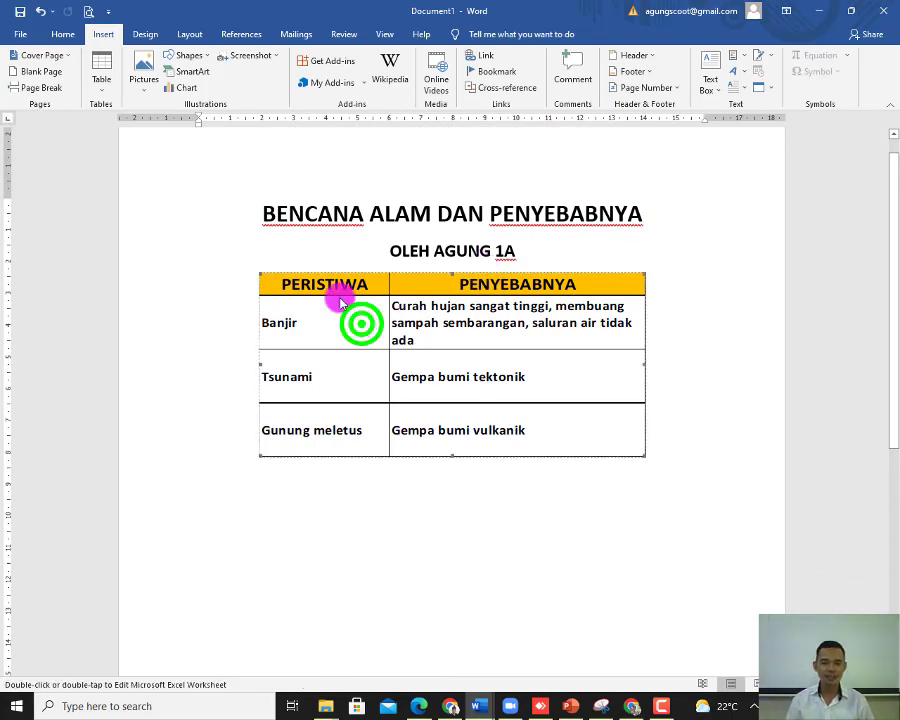
pyautogui.click(687, 370)
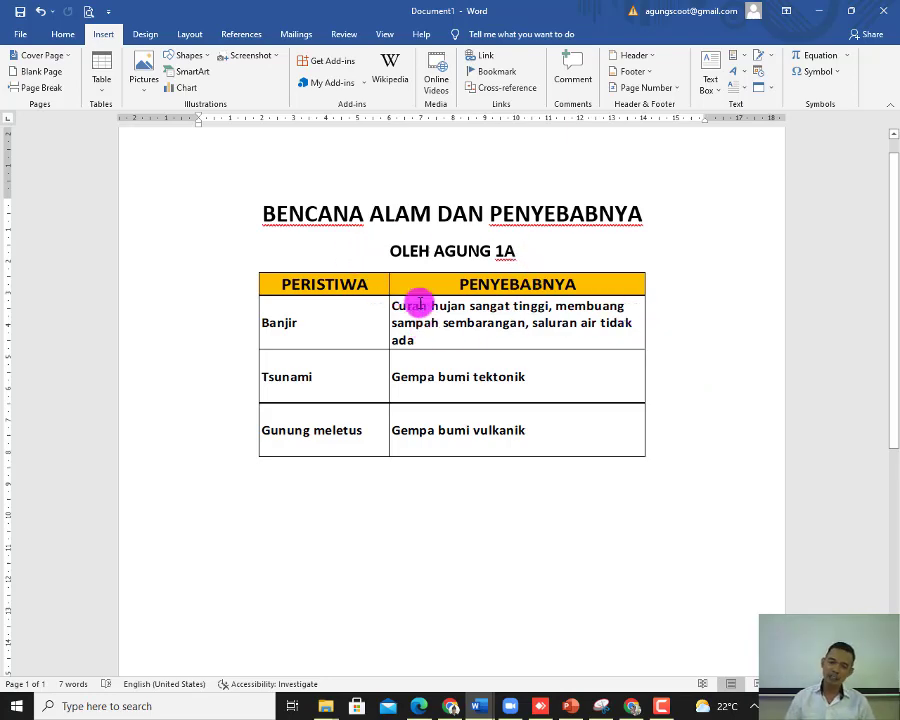
pyautogui.click(382, 311)
pyautogui.doubleClick(382, 311)
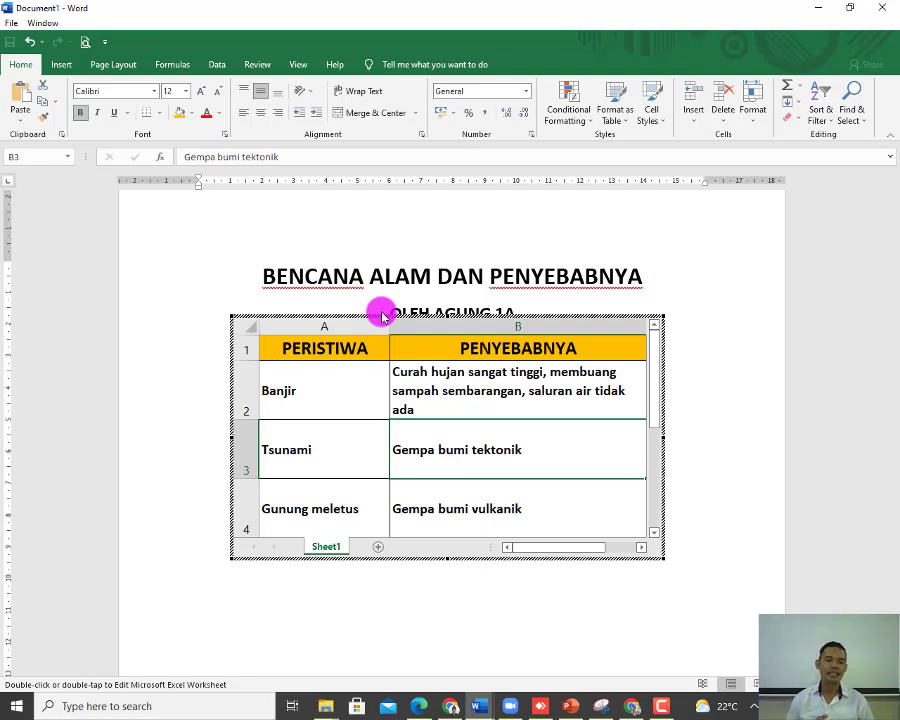
pyautogui.click(730, 413)
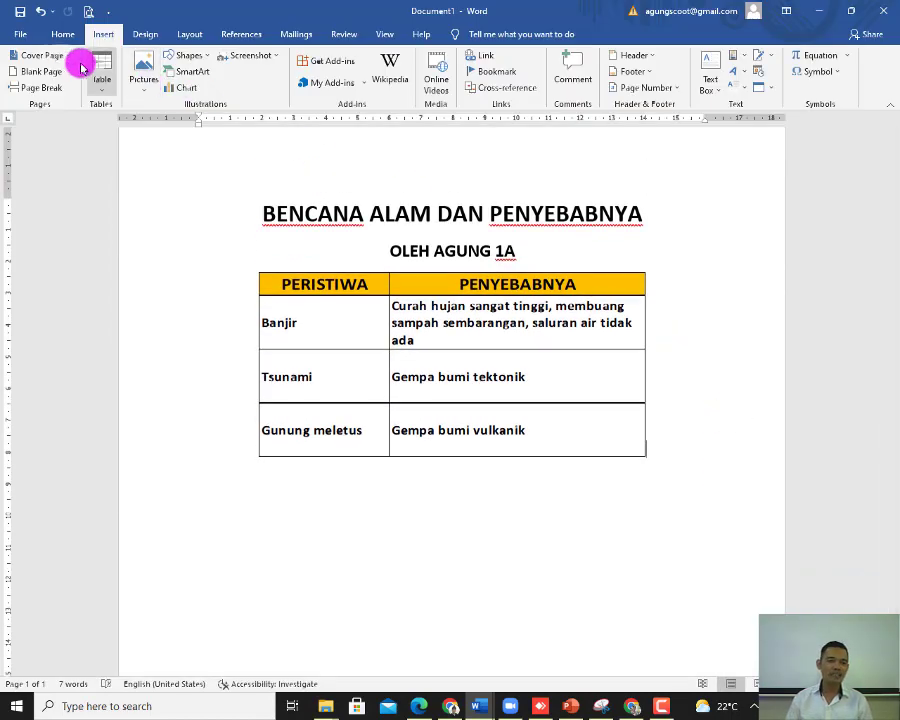
pyautogui.click(22, 34)
# Step: Save the document to Desktop\2021_2022\Kelas 1, named with the author's name and TABEL BENCANA
pyautogui.click(55, 195)
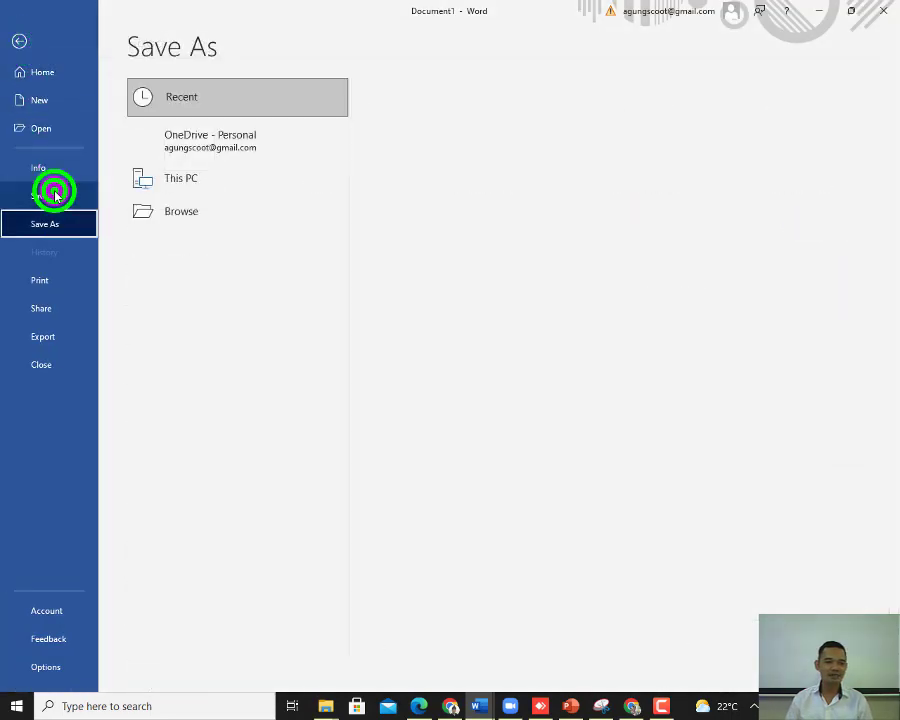
pyautogui.click(229, 250)
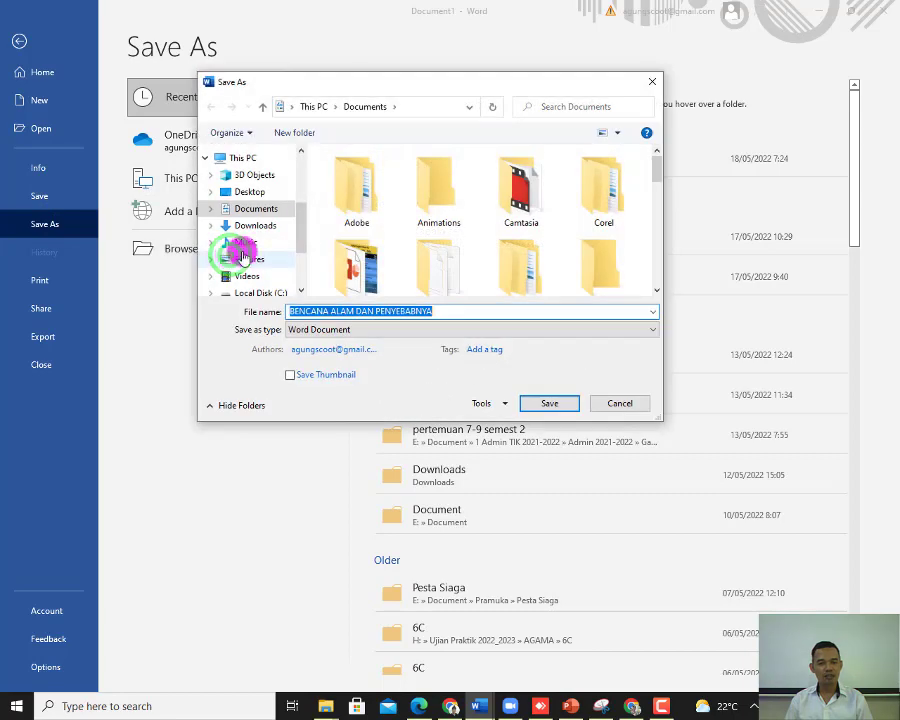
pyautogui.click(257, 192)
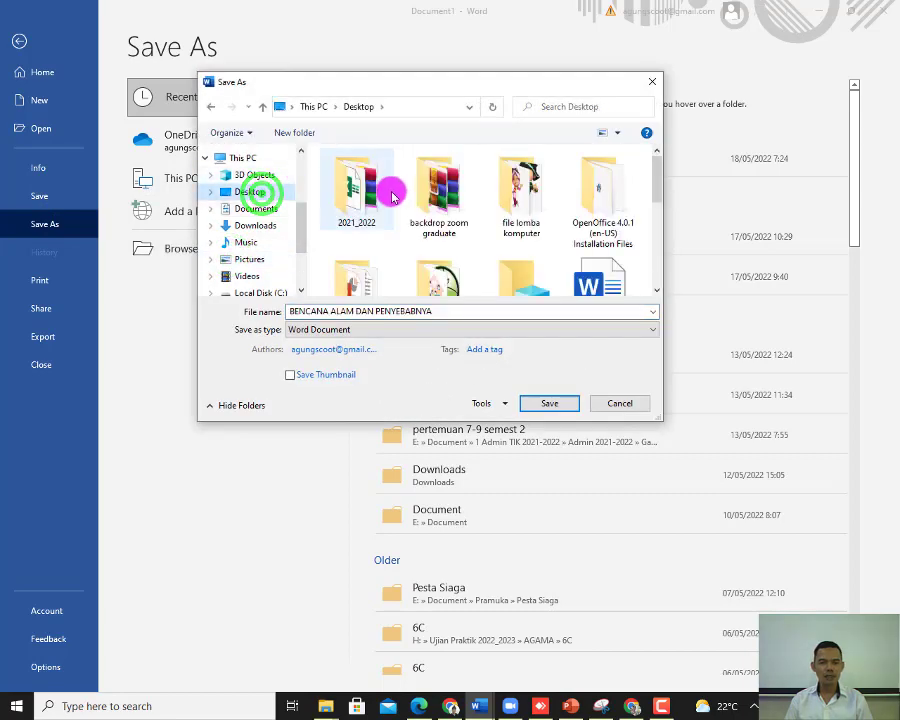
pyautogui.click(355, 190)
pyautogui.doubleClick(344, 196)
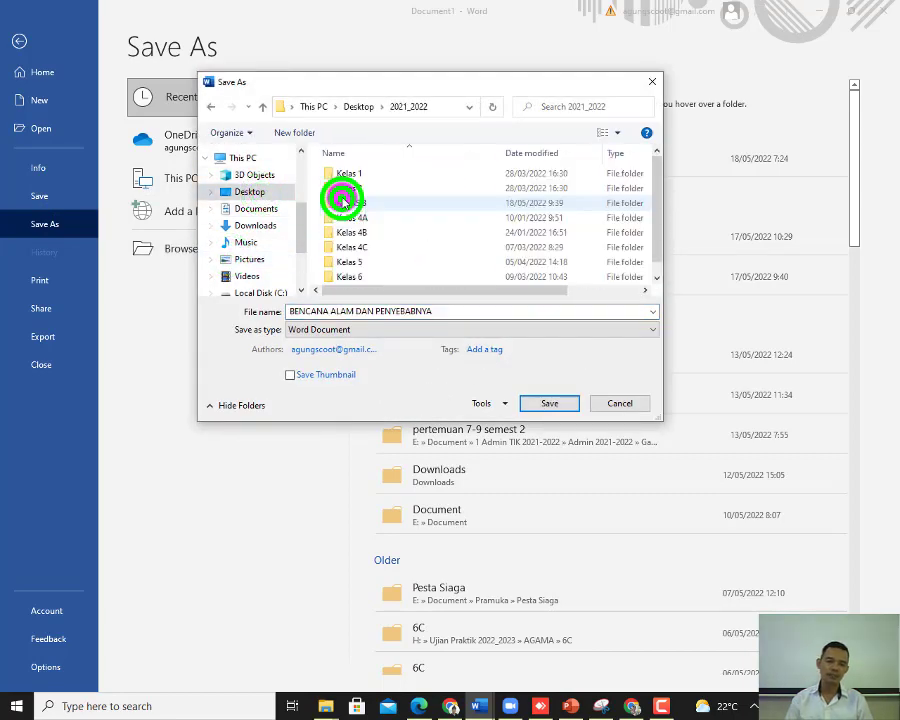
pyautogui.doubleClick(340, 175)
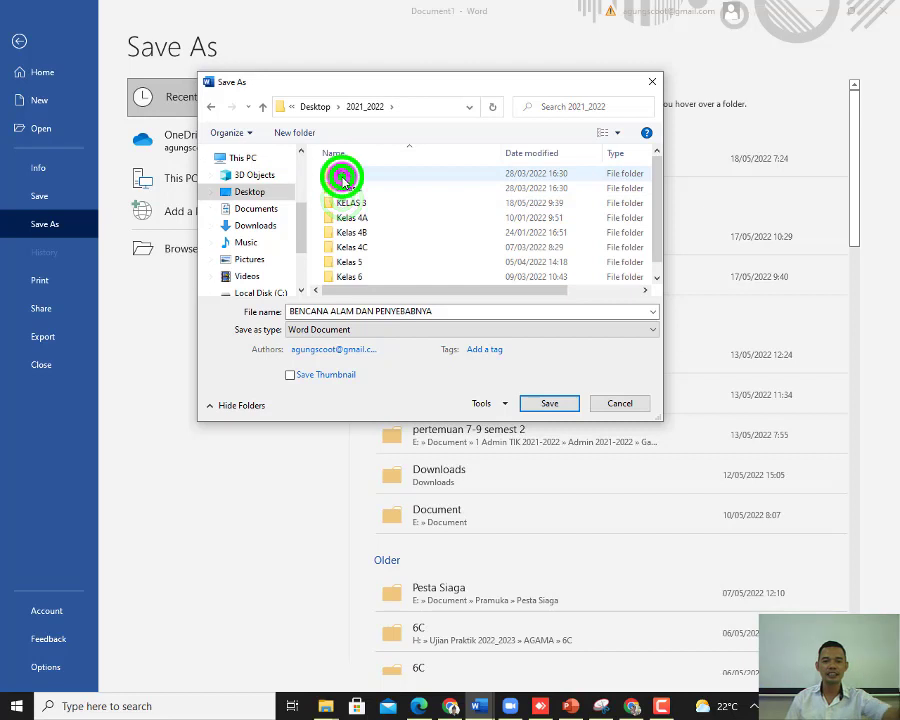
pyautogui.click(445, 307)
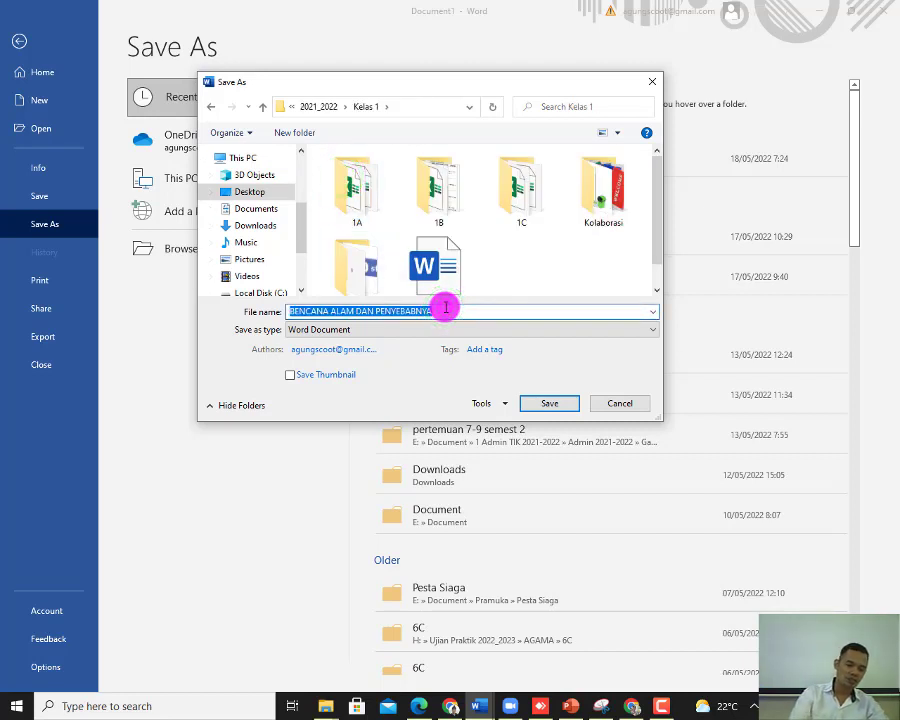
pyautogui.write('AG')
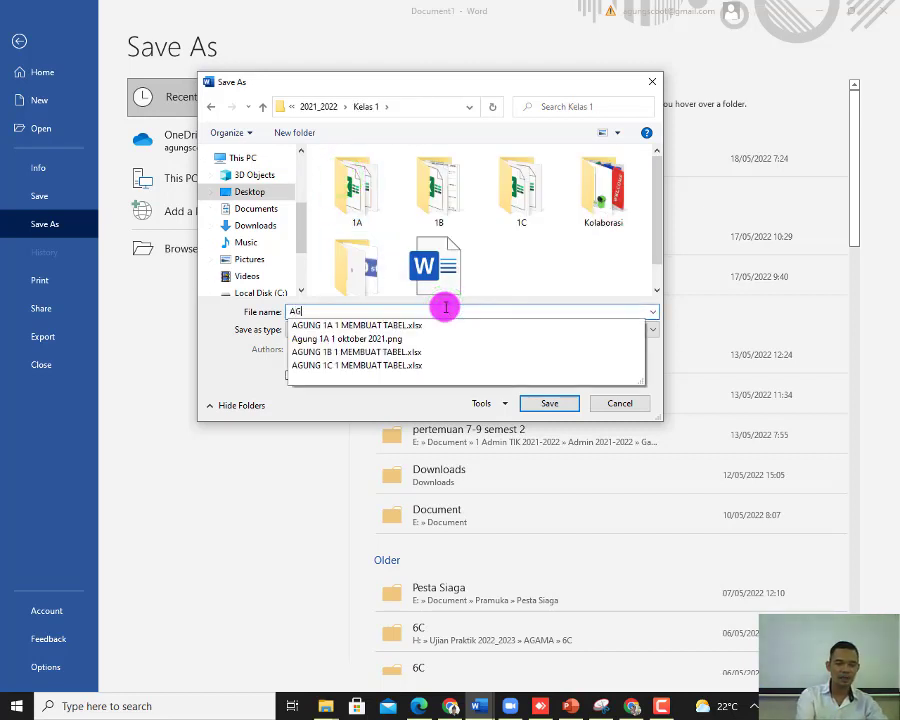
pyautogui.write('UNG 1A 1')
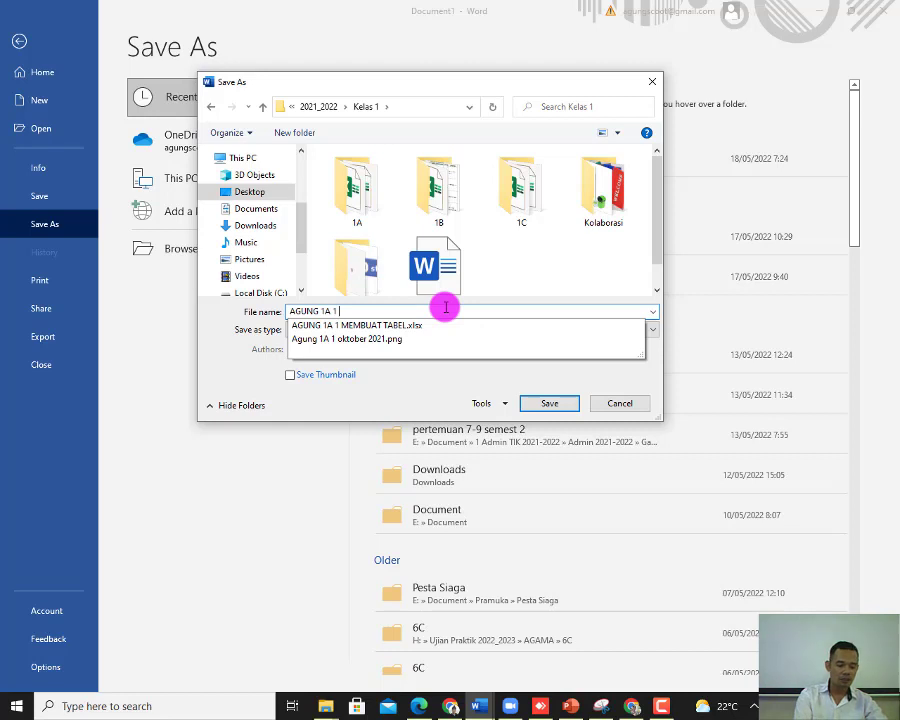
pyautogui.write('TABEL BENCAN')
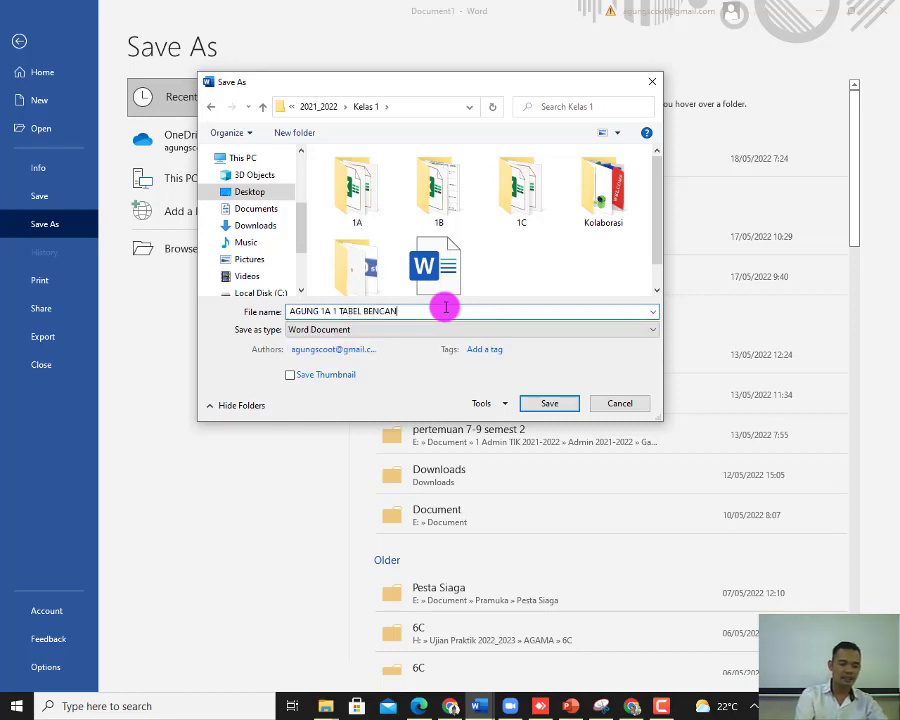
pyautogui.write('A')
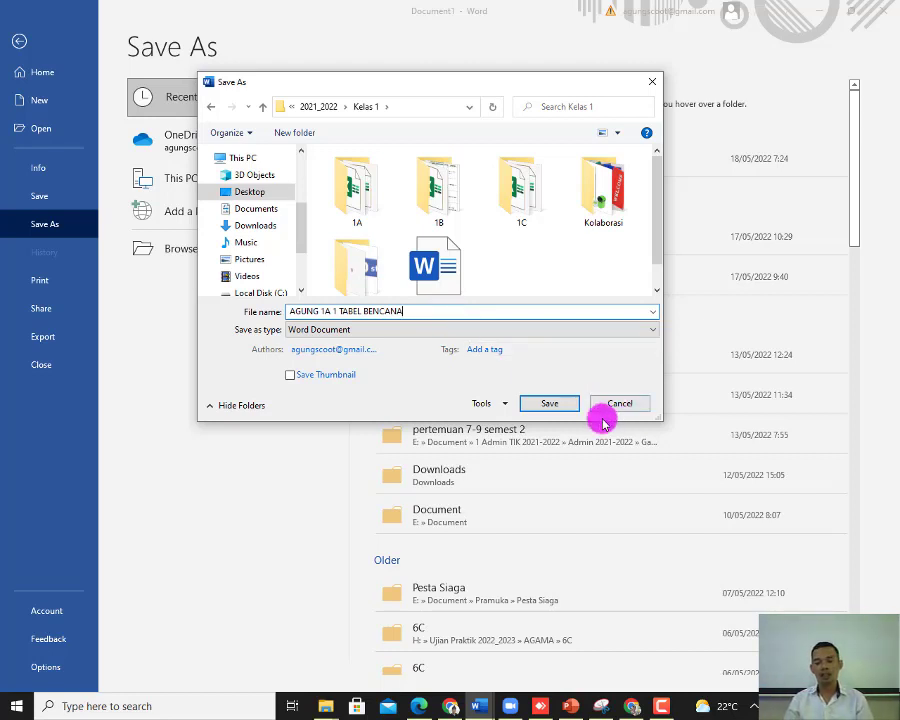
pyautogui.click(558, 403)
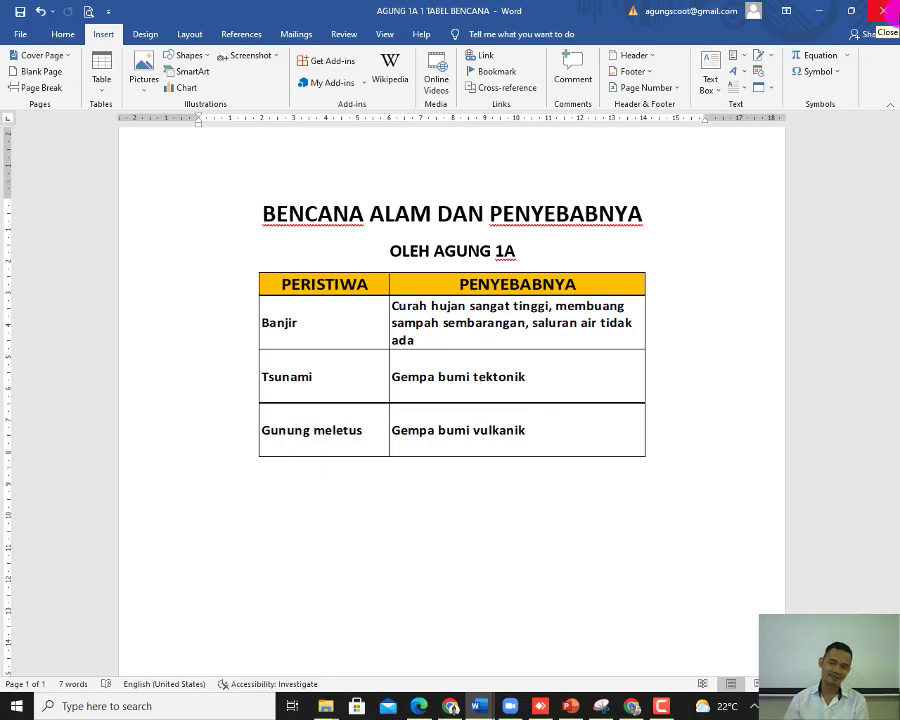
# Step: Minimize the Word window to reveal the desktop
pyautogui.click(826, 15)
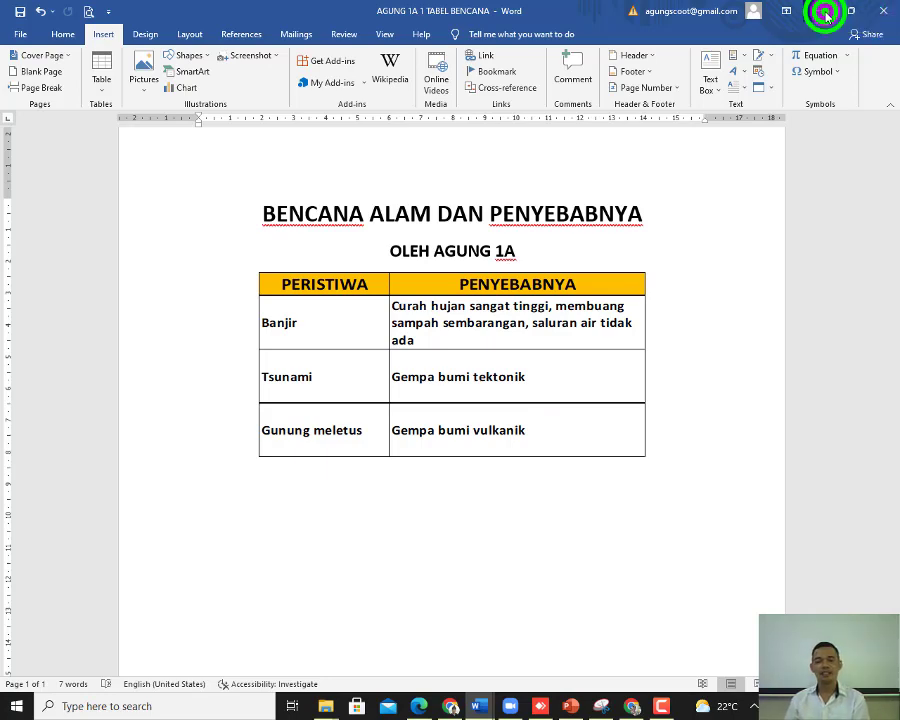